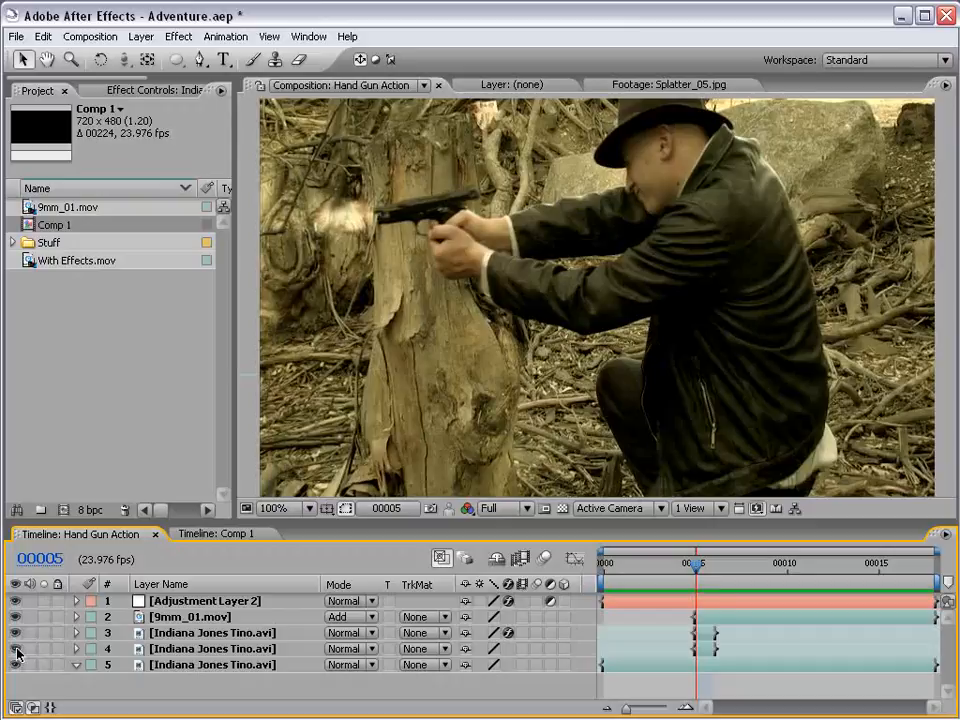
# - Step frame by frame through the Hand Gun Action composition to examine the gunshot around frame 00005 and the recoil after it
pyautogui.press('pageup')
pyautogui.press('pagedown')
pyautogui.press('pagedown')
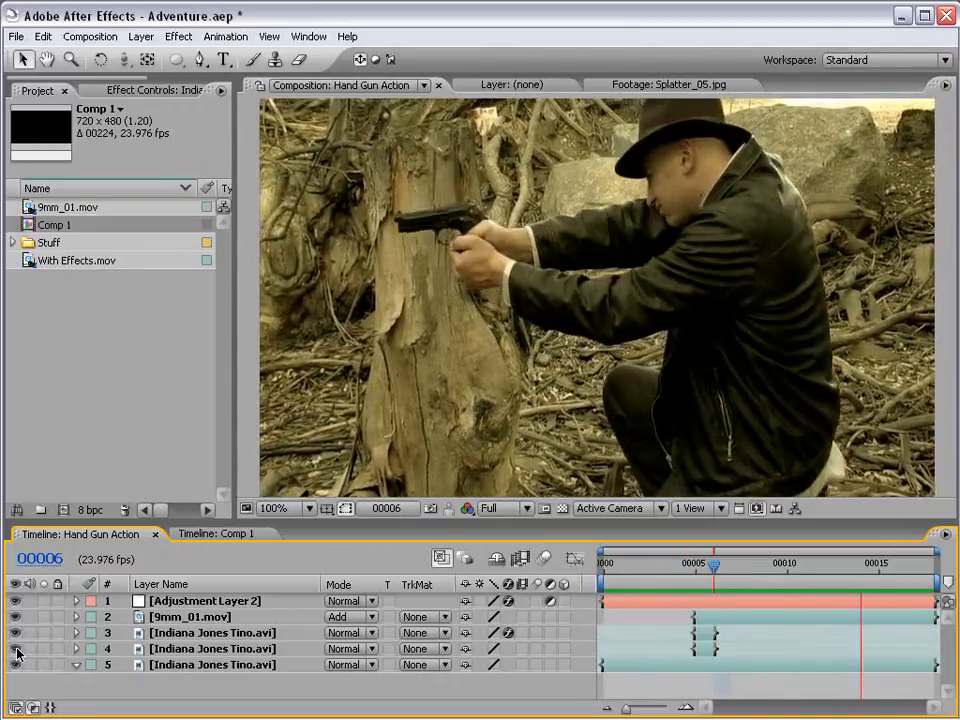
pyautogui.press('space')
pyautogui.press('pageup')
pyautogui.press('pageup')
pyautogui.press('pageup')
pyautogui.press('pageup')
pyautogui.press('pageup')
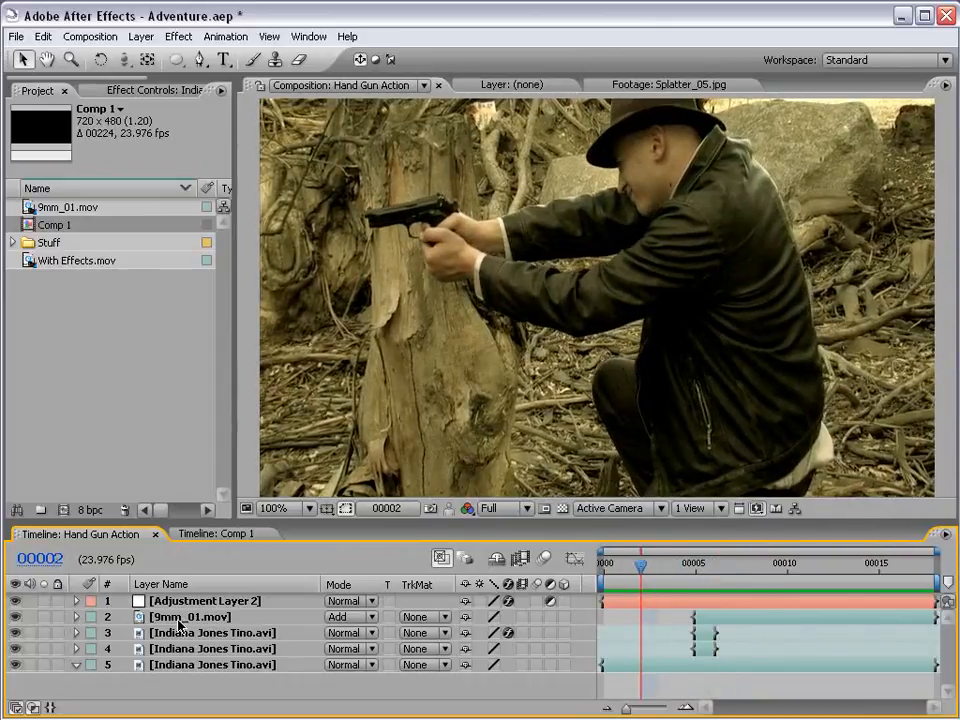
pyautogui.press('pagedown')
pyautogui.press('pagedown')
pyautogui.press('pagedown')
pyautogui.press('pagedown')
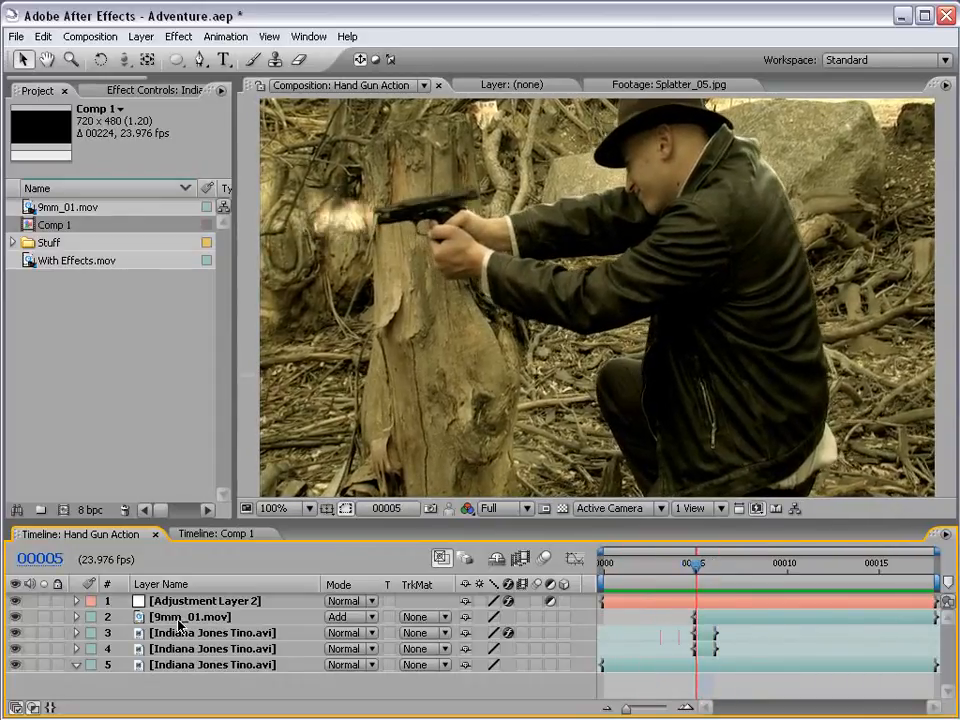
pyautogui.press('pagedown')
pyautogui.press('pagedown')
pyautogui.press('pagedown')
pyautogui.press('pagedown')
pyautogui.press('pagedown')
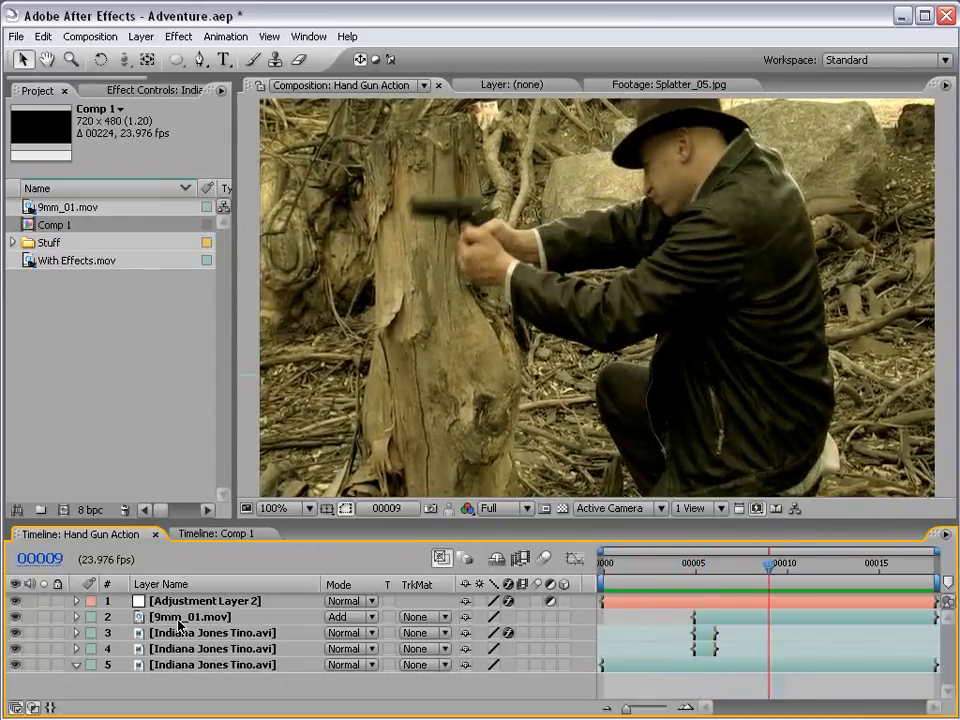
pyautogui.press('pagedown')
pyautogui.press('pagedown')
pyautogui.press('pagedown')
pyautogui.press('pagedown')
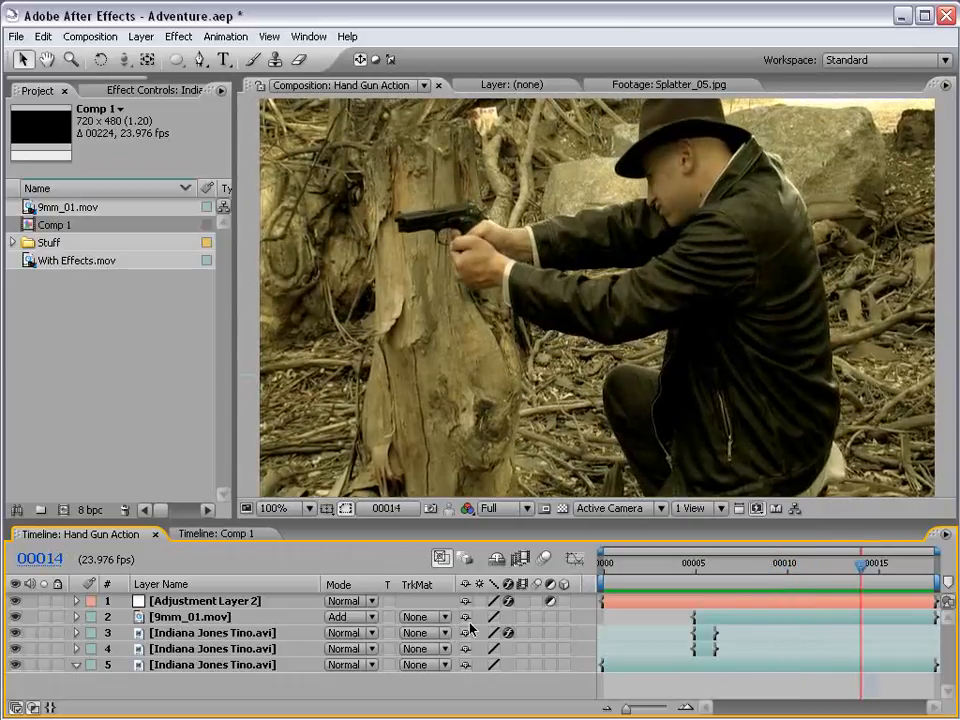
# - Preview the finished Hand Gun Action composition from frame 00000
pyautogui.moveTo(604, 561)
pyautogui.mouseDown()
pyautogui.moveTo(826, 572)
pyautogui.moveTo(598, 573)
pyautogui.mouseUp()
pyautogui.press('KP_0')
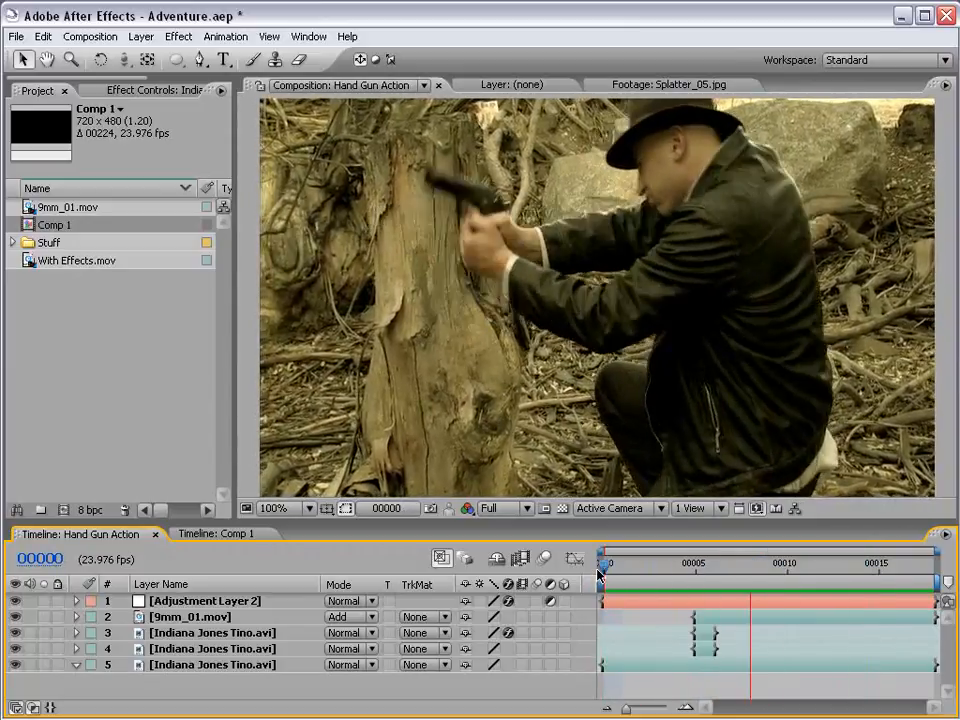
pyautogui.press('KP_0')
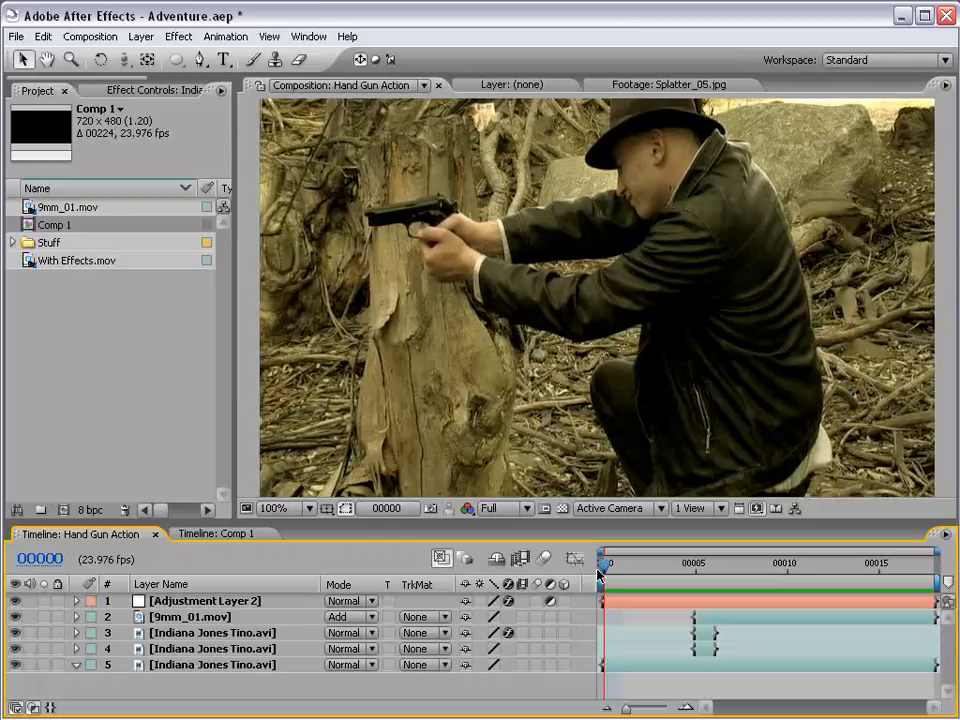
pyautogui.press('KP_0')
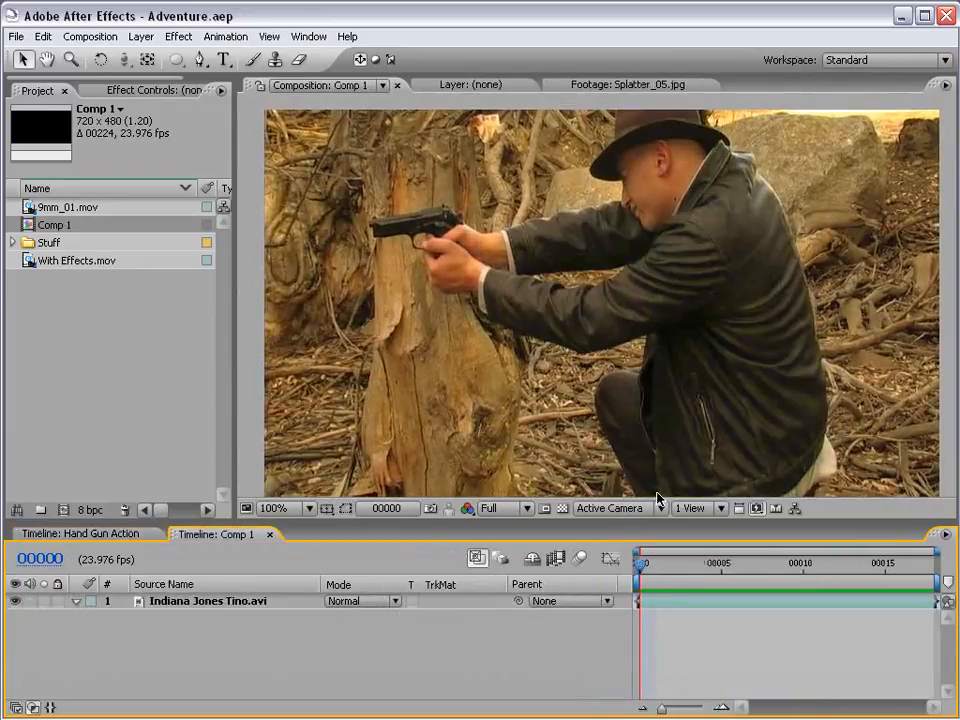
# - Duplicate the Indiana Jones Tino.avi layer in Comp 1 with the current time at frame 00005
pyautogui.moveTo(649, 566); pyautogui.dragTo(739, 571)
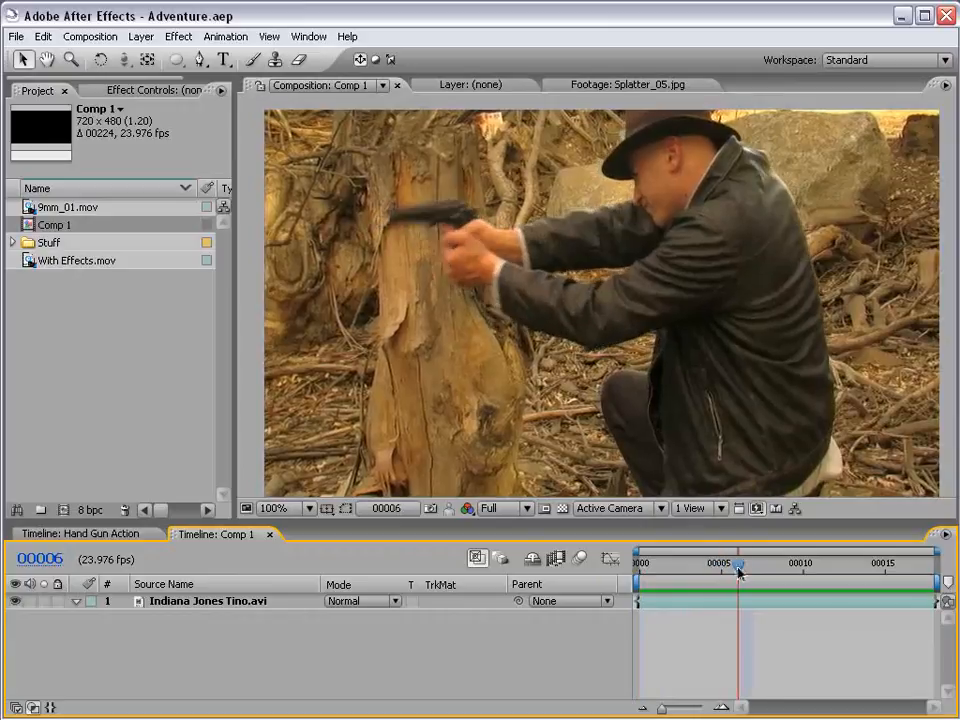
pyautogui.press('pageup')
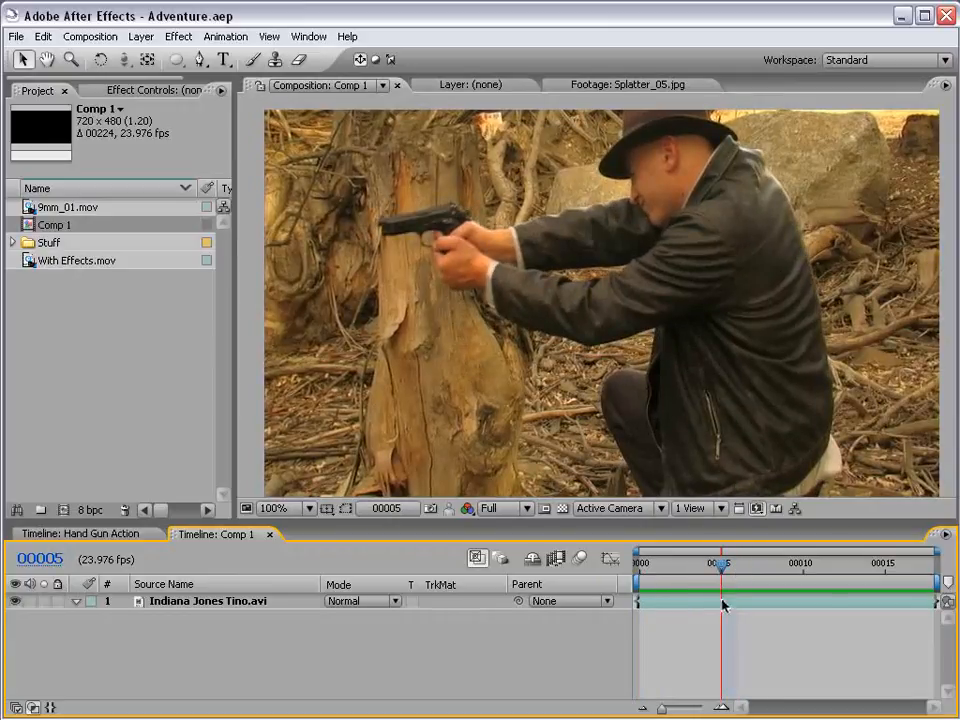
pyautogui.click(722, 603)
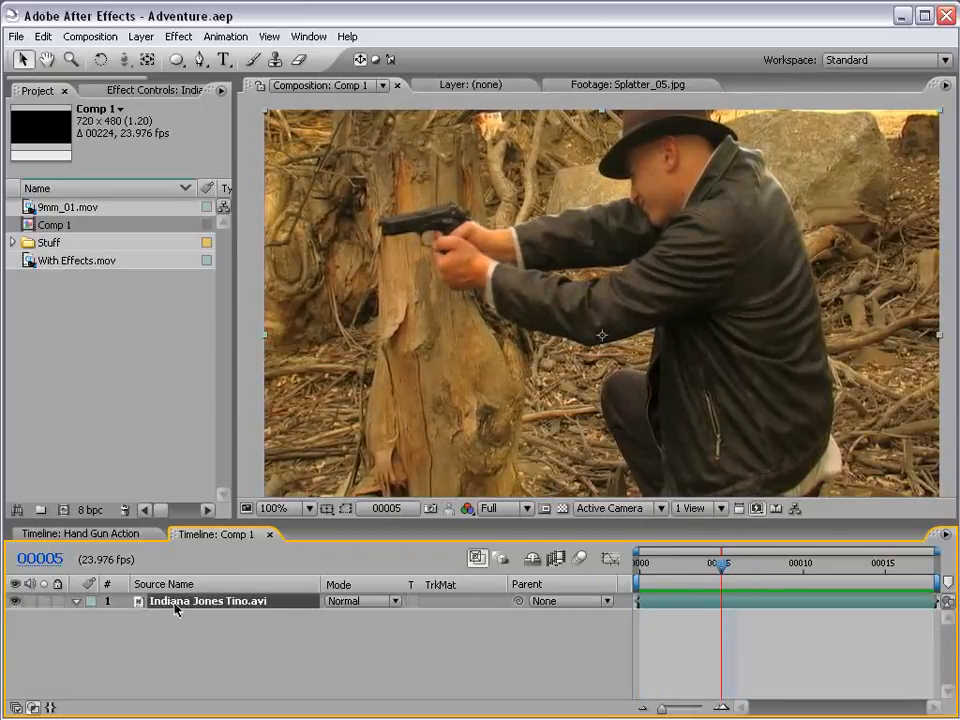
pyautogui.hotkey('ctrl', 'd')
pyautogui.hotkey('ctrl', 'z')
pyautogui.click(43, 36)
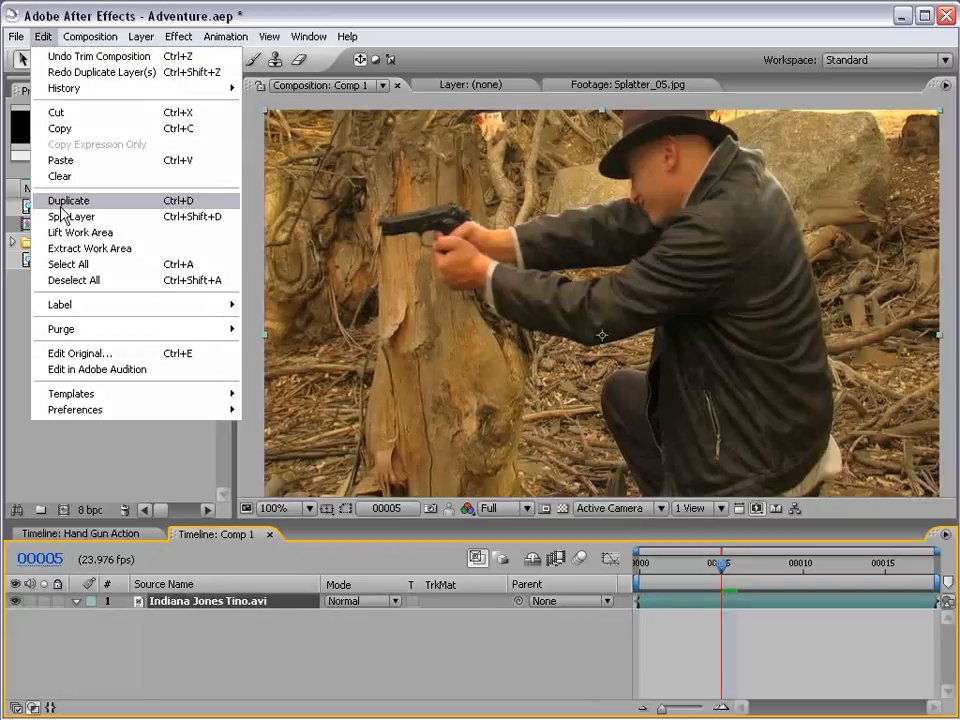
pyautogui.click(61, 204)
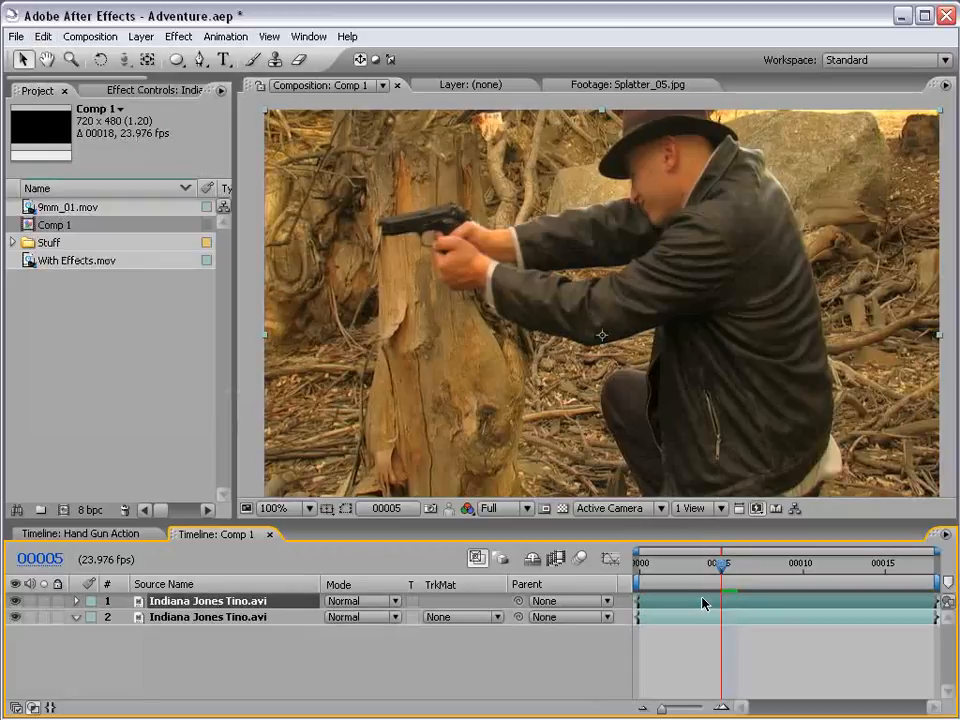
# - Draw a closed five-point mask around the gun's upper slide on the duplicate layer with the Pen tool
pyautogui.press('space')
pyautogui.moveTo(449, 250); pyautogui.dragTo(549, 343)
pyautogui.scroll(1, 526, 321)
pyautogui.click(200, 60)
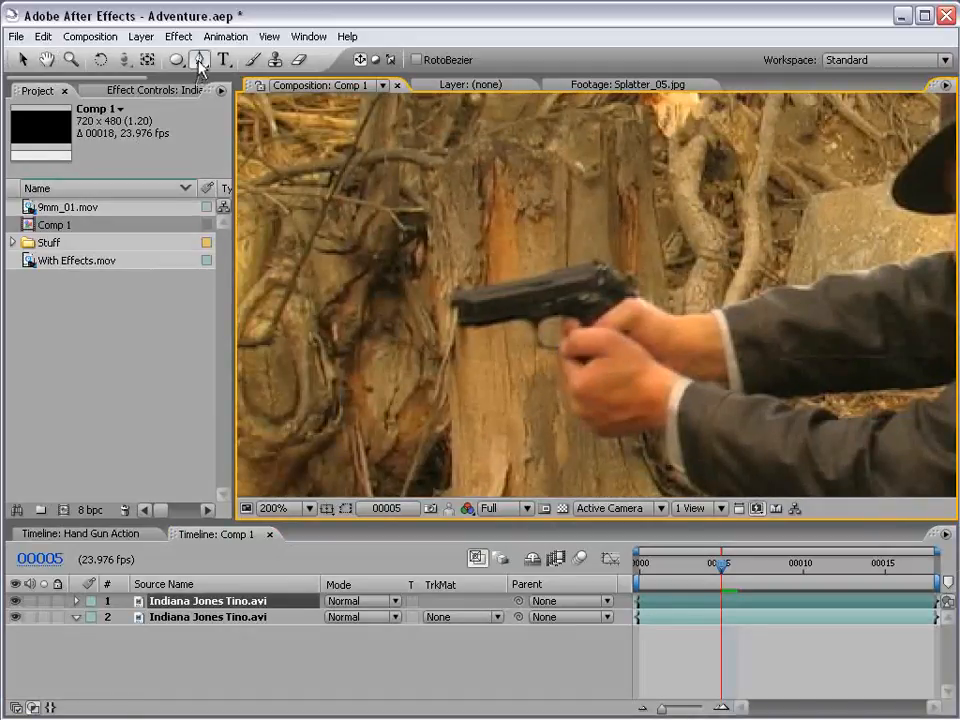
pyautogui.scroll(1, 572, 319)
pyautogui.moveTo(572, 319); pyautogui.dragTo(598, 319)
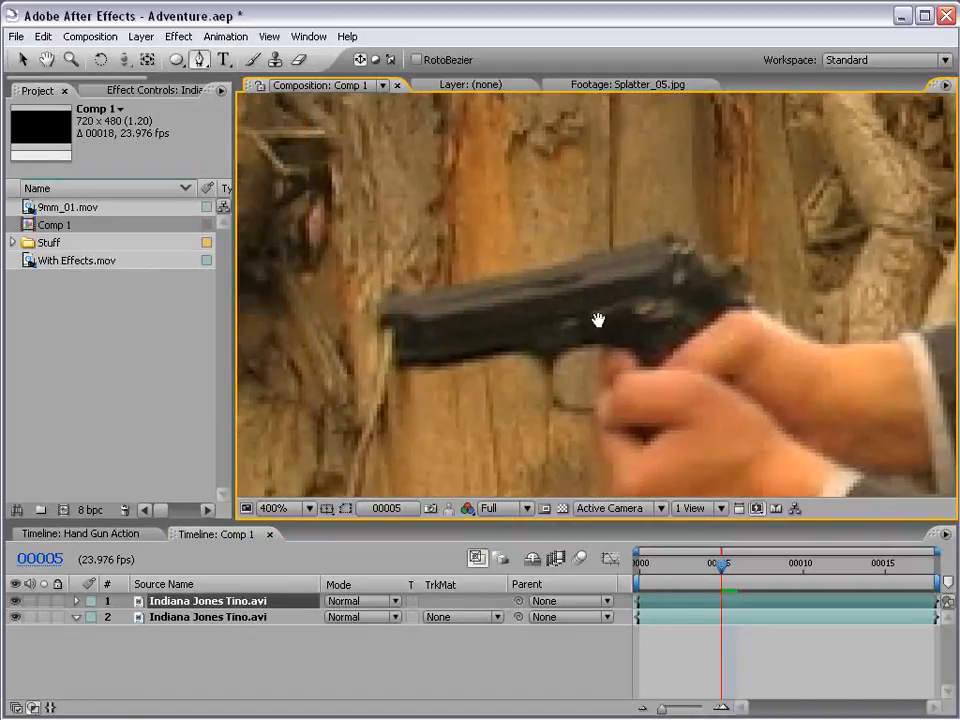
pyautogui.click(394, 300)
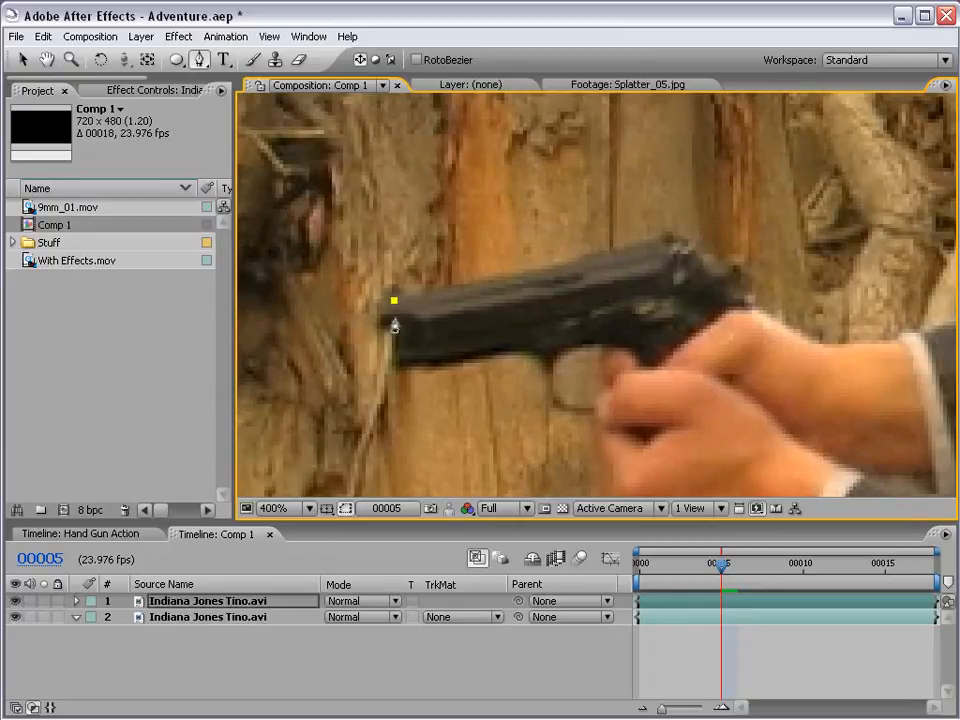
pyautogui.click(394, 346)
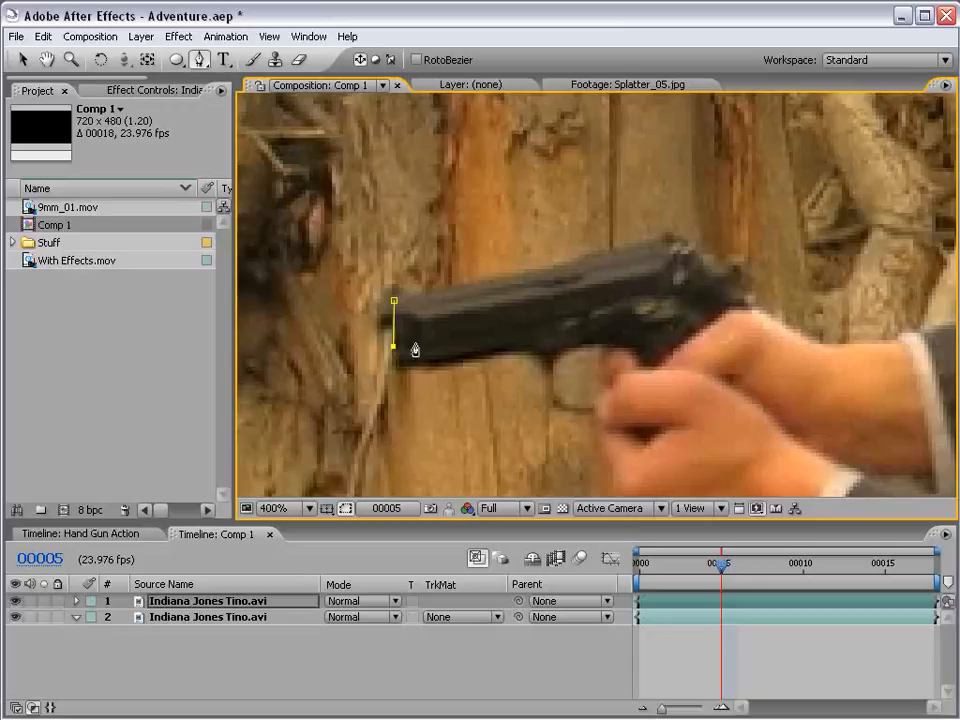
pyautogui.click(703, 277)
pyautogui.click(701, 257)
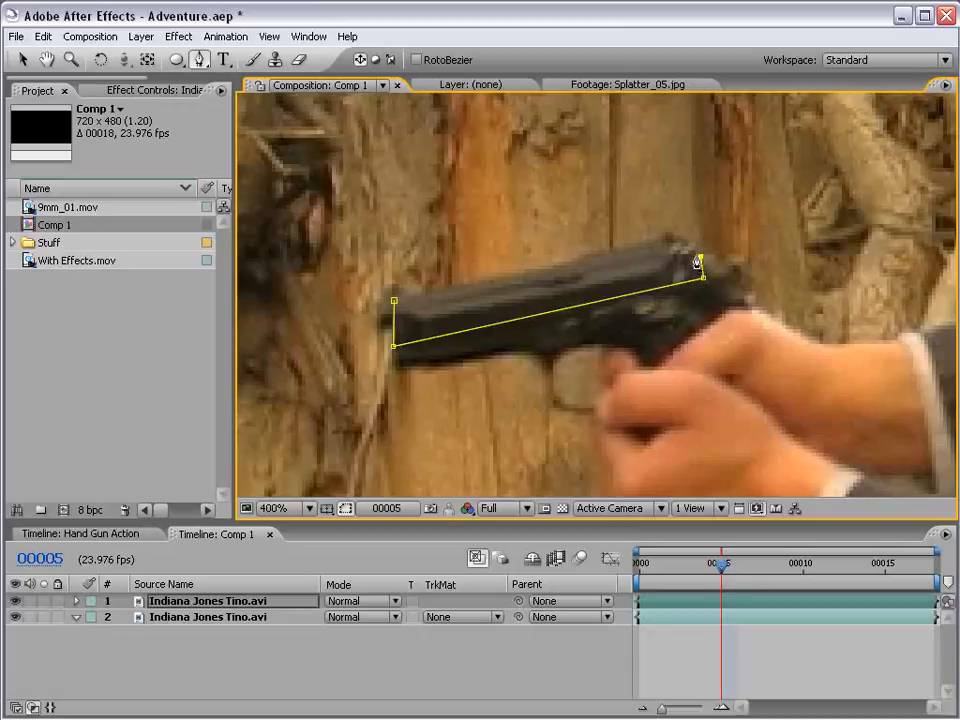
pyautogui.click(677, 230)
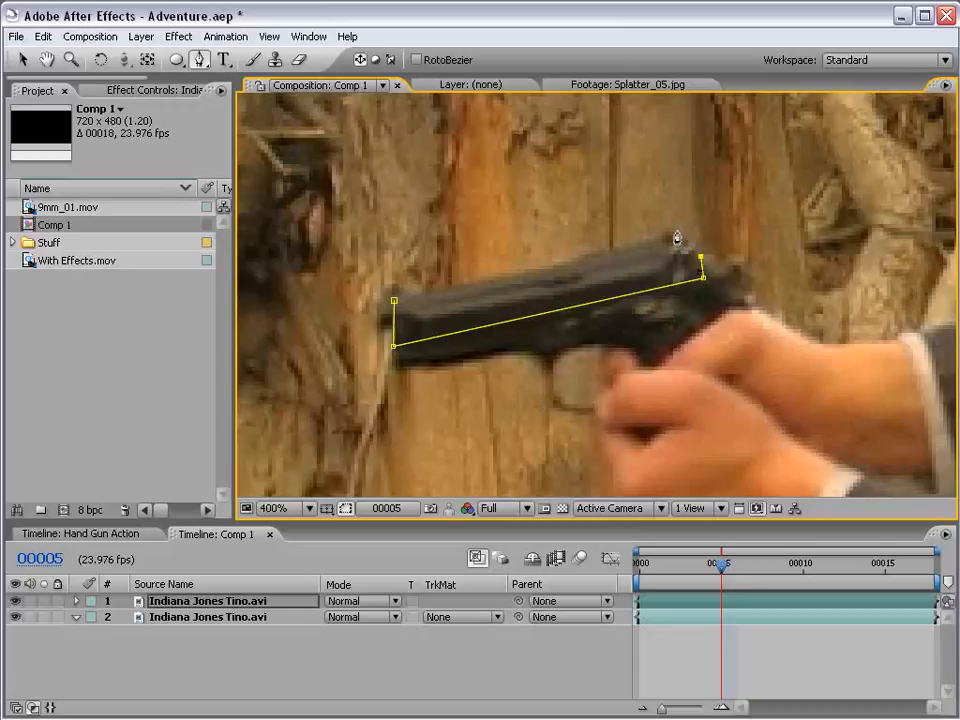
pyautogui.click(395, 302)
# - Lower the mask's top rear point slightly so that it fits the back of the gun's slide more closely
pyautogui.click(701, 646)
pyautogui.click(701, 604)
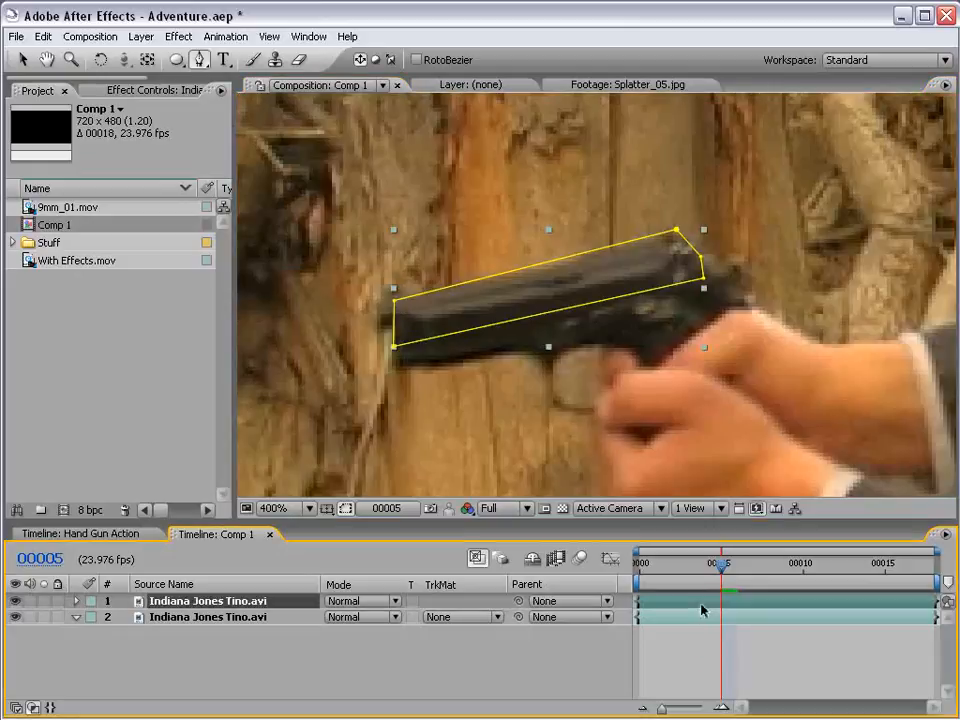
pyautogui.press('v')
pyautogui.moveTo(676, 231); pyautogui.dragTo(676, 235)
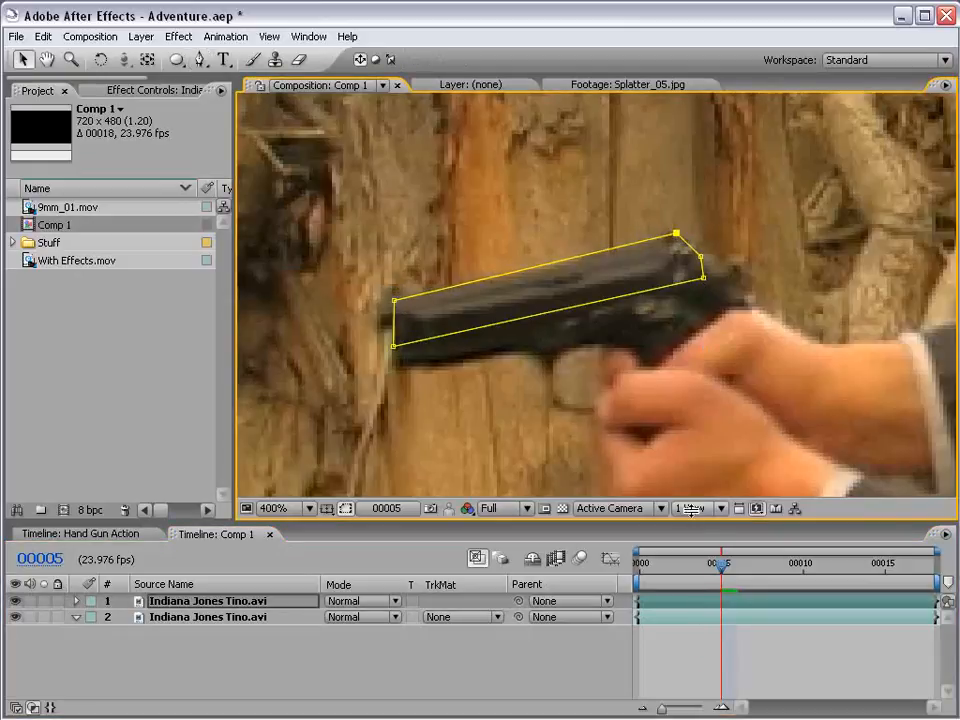
# - Trim the masked duplicate layer at both ends so that it lasts only for frame 00005
pyautogui.click(709, 601)
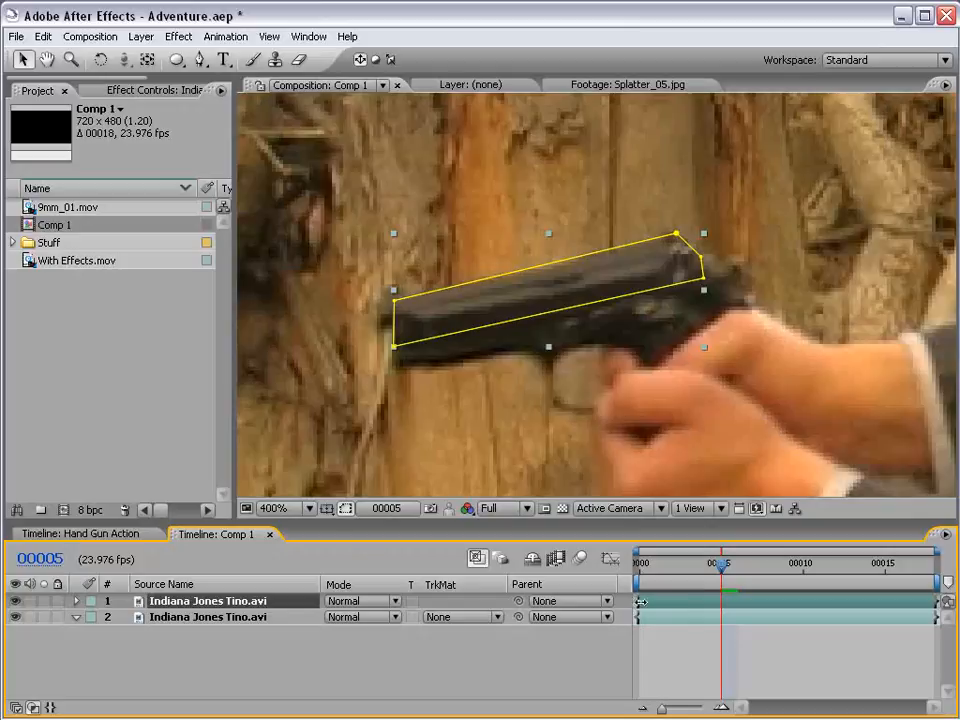
pyautogui.moveTo(640, 601); pyautogui.dragTo(721, 602)
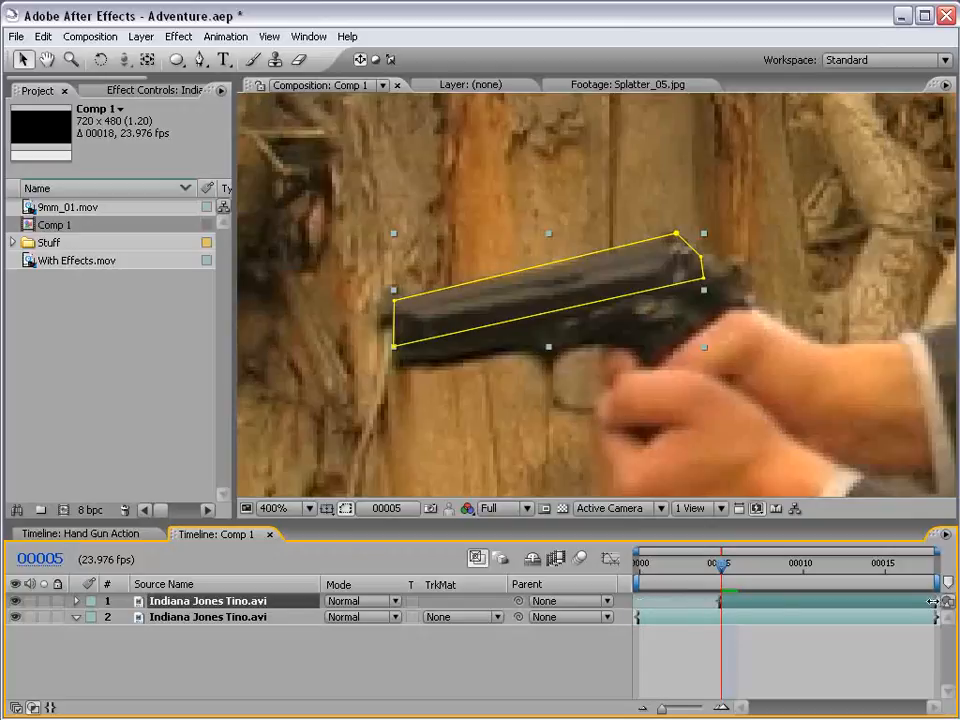
pyautogui.moveTo(932, 601); pyautogui.dragTo(722, 567)
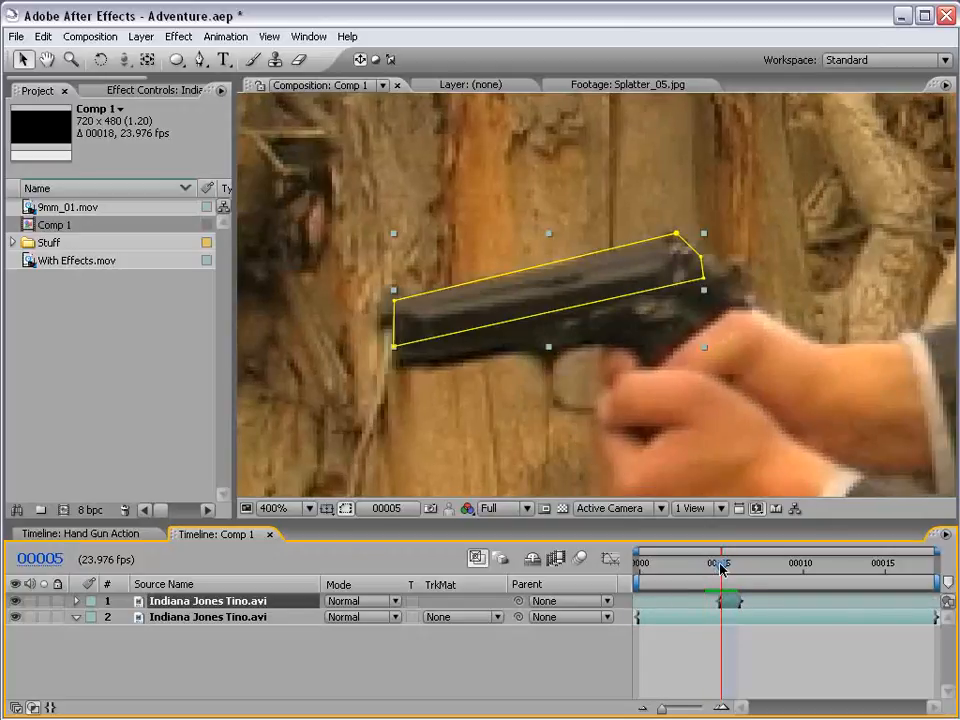
pyautogui.click(785, 675)
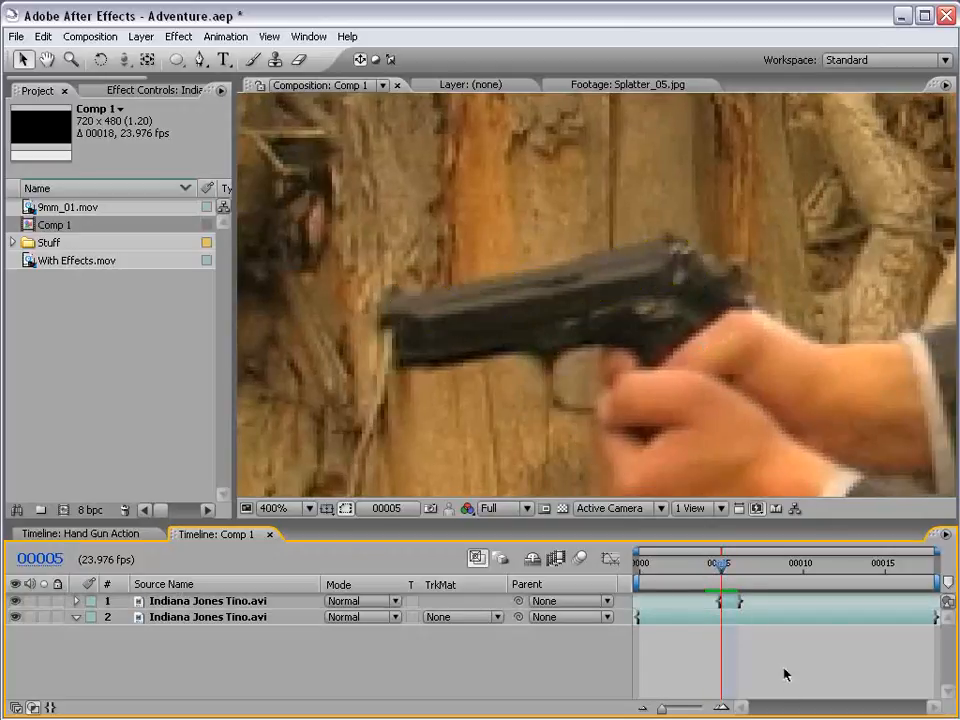
pyautogui.click(722, 602)
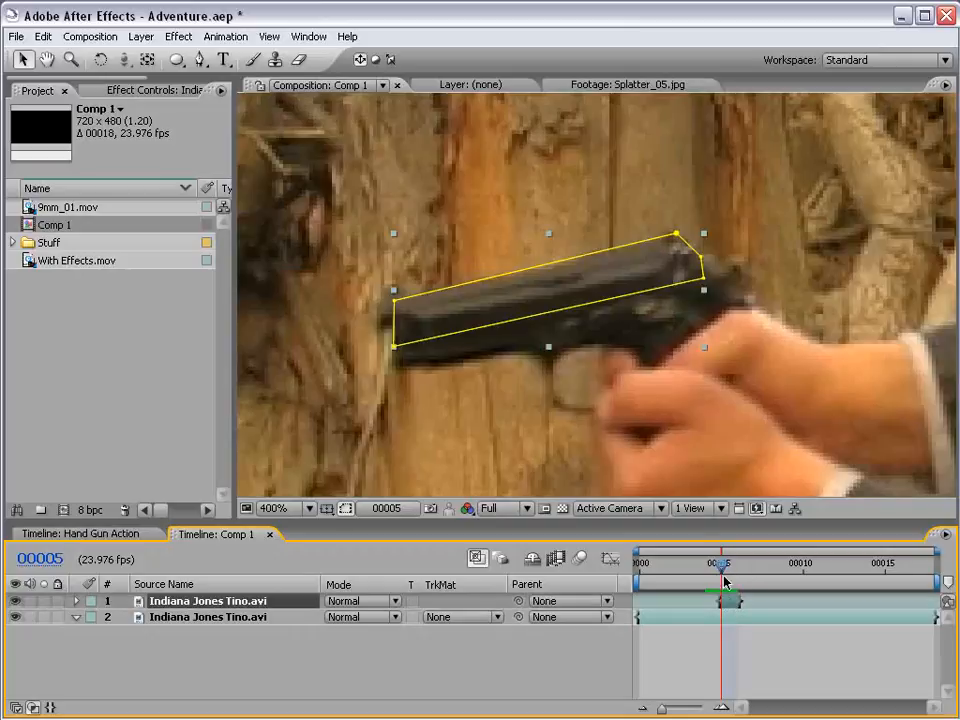
# - Hide the mask outlines, shift the masked slide layer backward along the gun, and compare it with the neighbouring frames
pyautogui.click(345, 510)
pyautogui.click(345, 510)
pyautogui.click(345, 510)
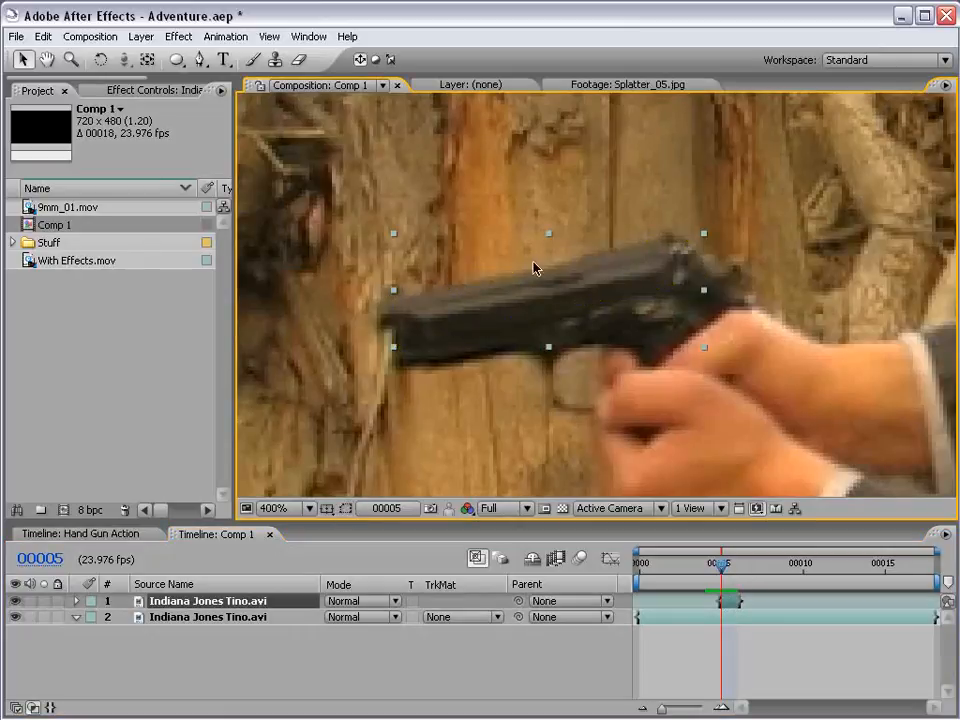
pyautogui.moveTo(490, 320); pyautogui.dragTo(560, 291)
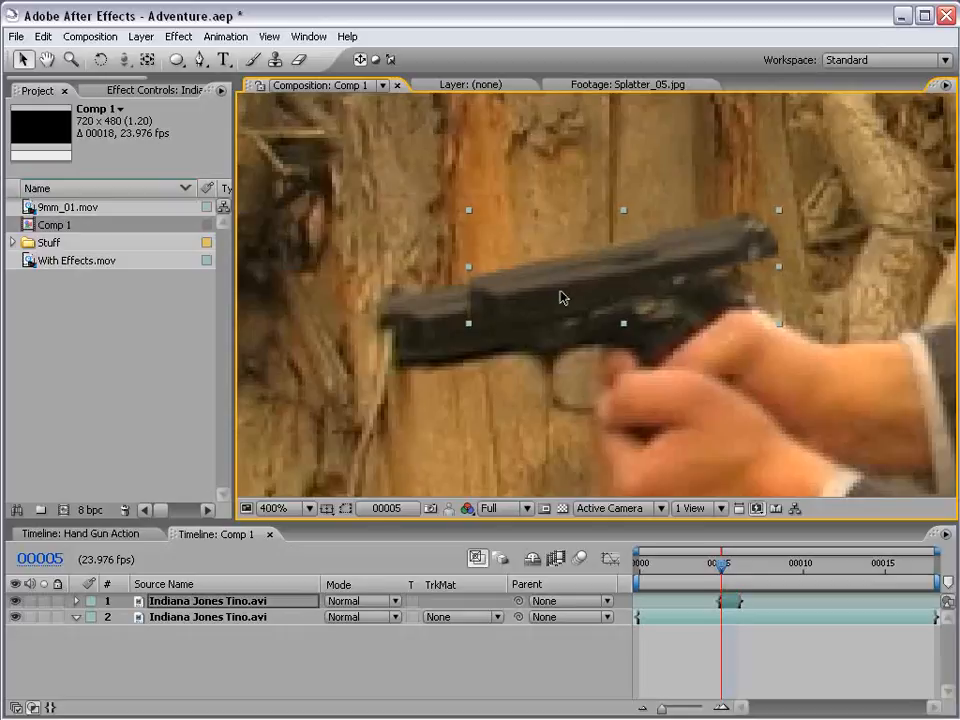
pyautogui.click(758, 630)
pyautogui.scroll(-1, 562, 288)
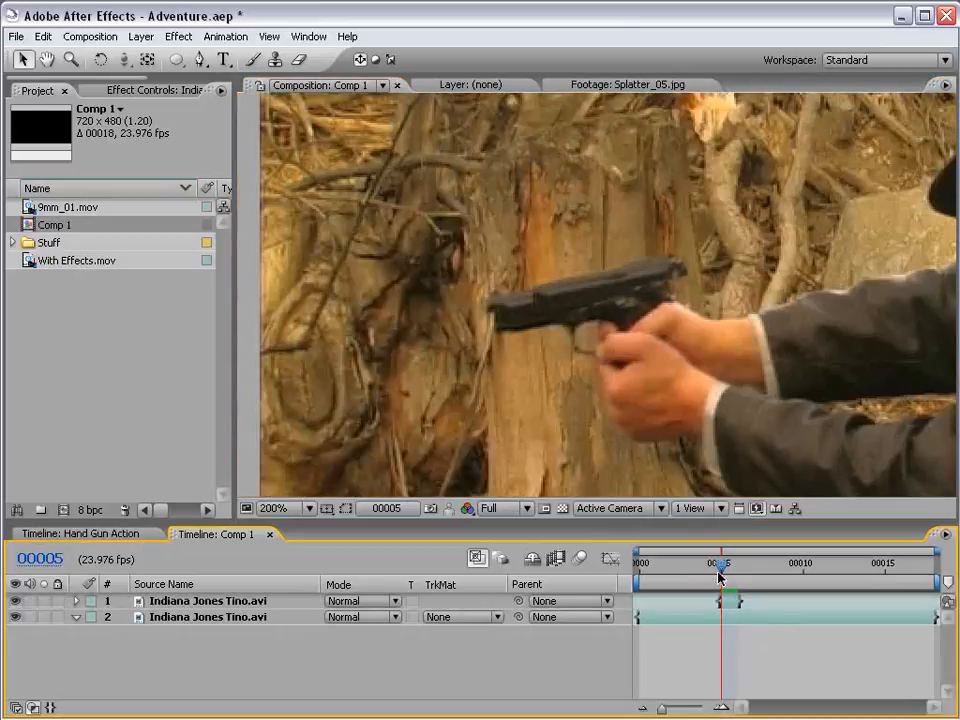
pyautogui.press('pageup')
pyautogui.press('pagedown')
pyautogui.press('pagedown')
pyautogui.press('pageup')
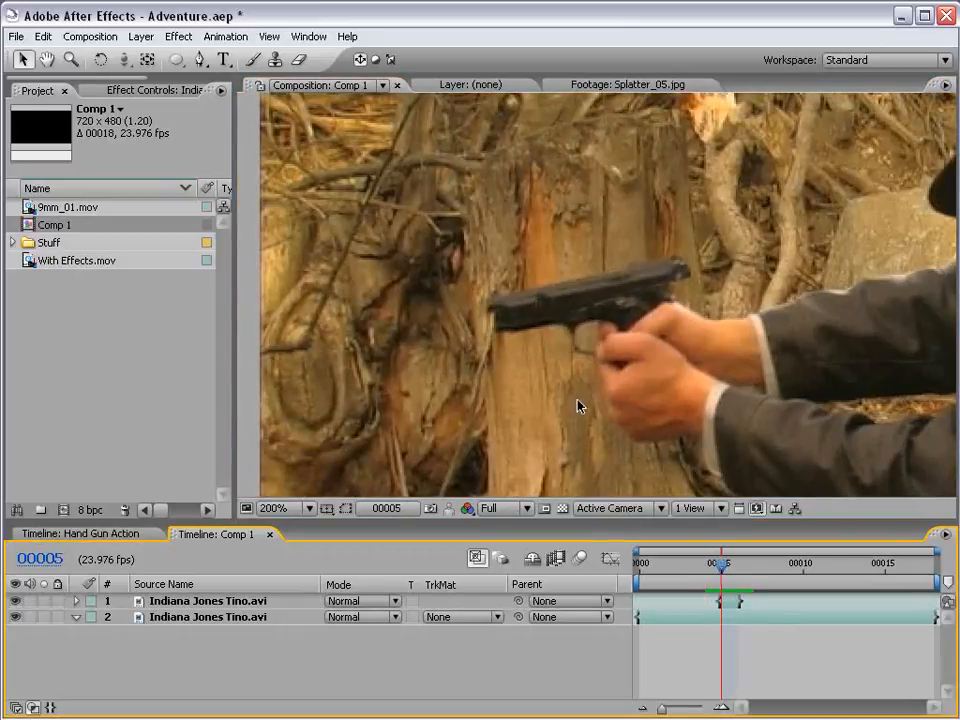
# - Apply the Directional Blur effect to the masked gun slide layer
pyautogui.click(605, 294)
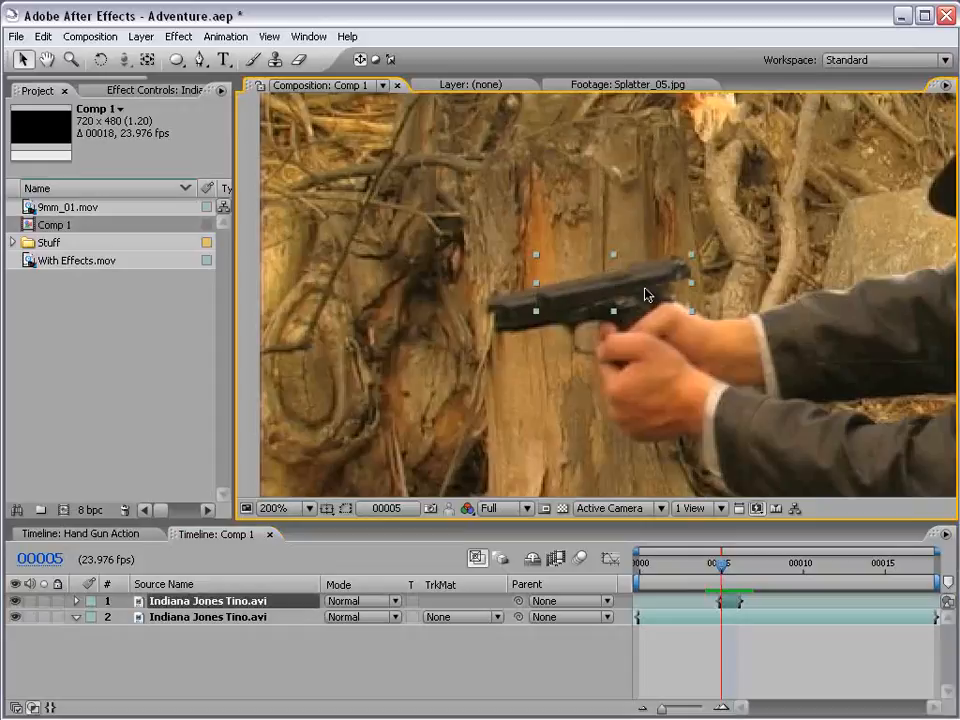
pyautogui.click(181, 36)
pyautogui.moveTo(212, 163)
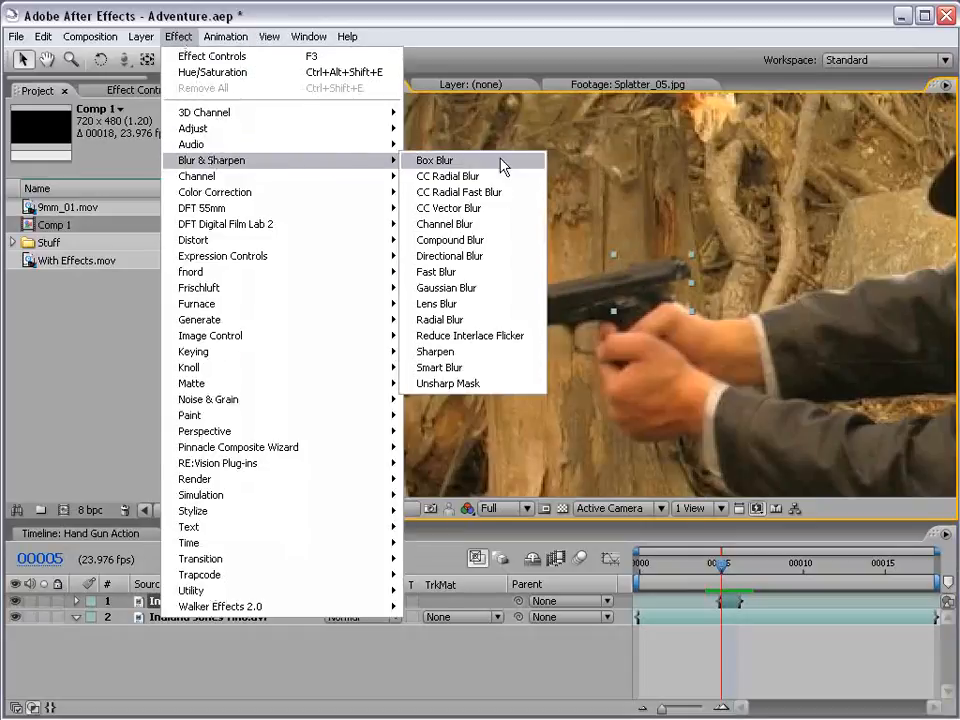
pyautogui.click(480, 257)
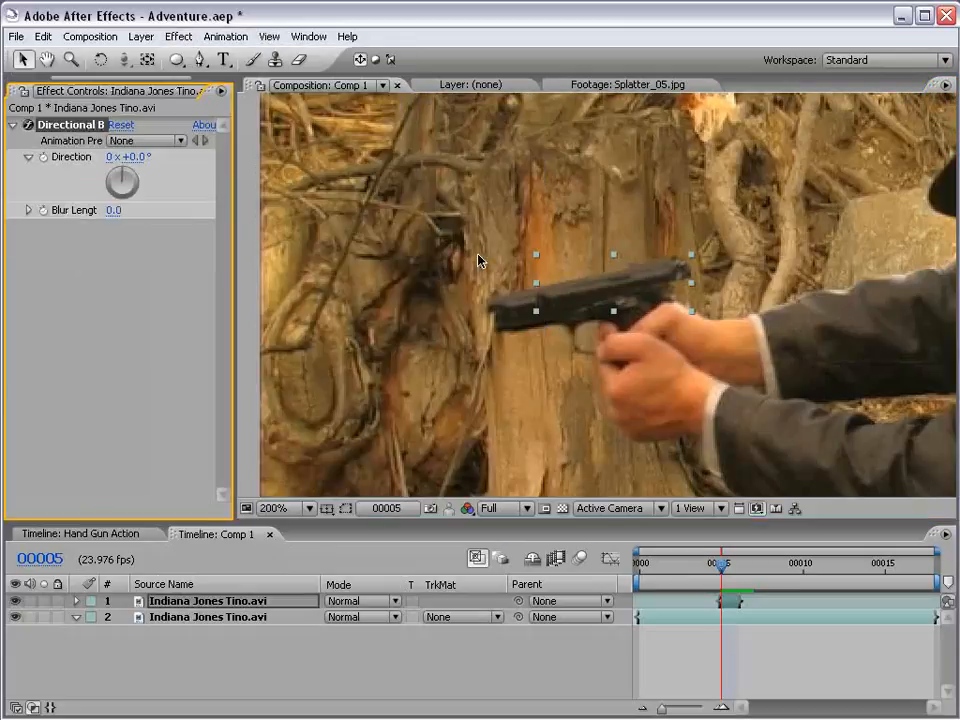
# - Set the Directional Blur's direction to -101° along the barrel and its blur length to 5.9
pyautogui.moveTo(104, 186); pyautogui.dragTo(104, 190)
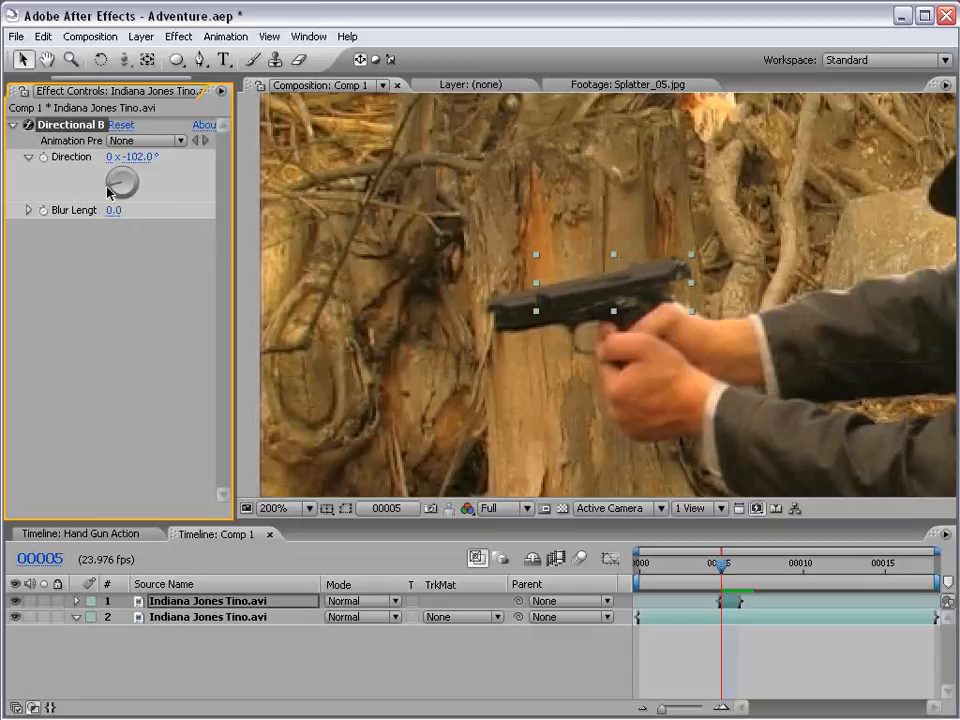
pyautogui.moveTo(143, 210); pyautogui.dragTo(265, 177)
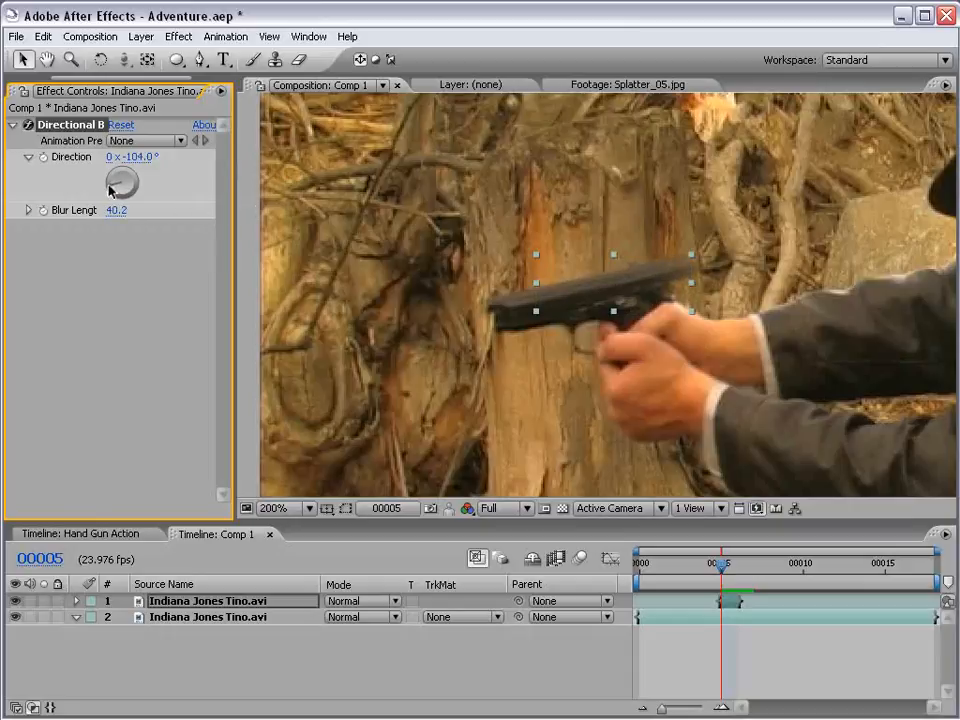
pyautogui.moveTo(110, 188); pyautogui.dragTo(95, 210)
pyautogui.moveTo(3, 210); pyautogui.dragTo(78, 210)
pyautogui.click(28, 210)
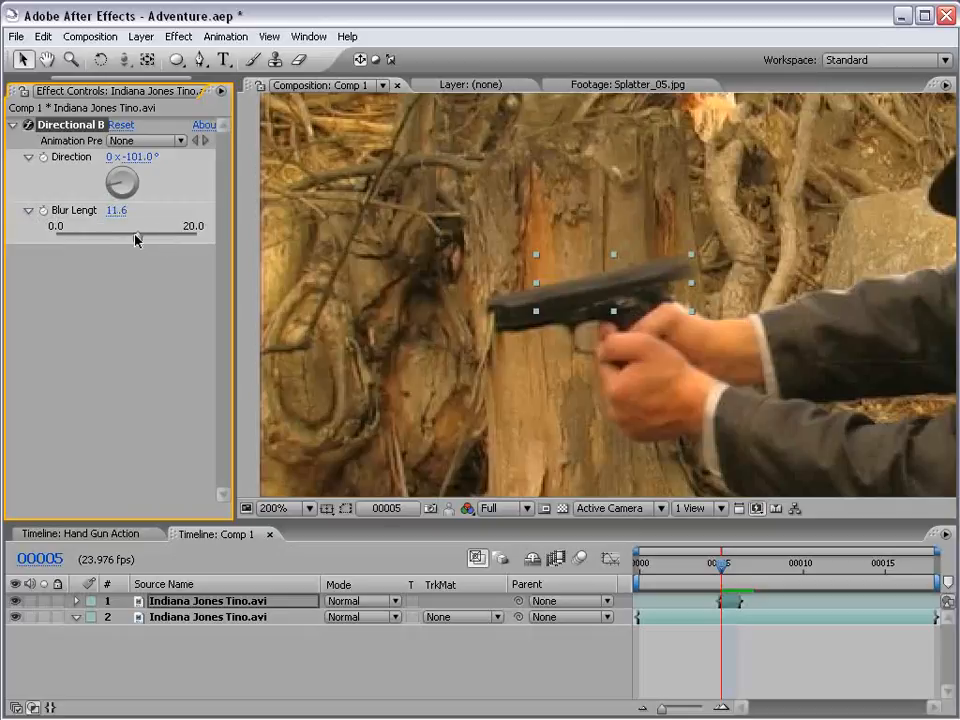
pyautogui.moveTo(136, 238); pyautogui.dragTo(97, 238)
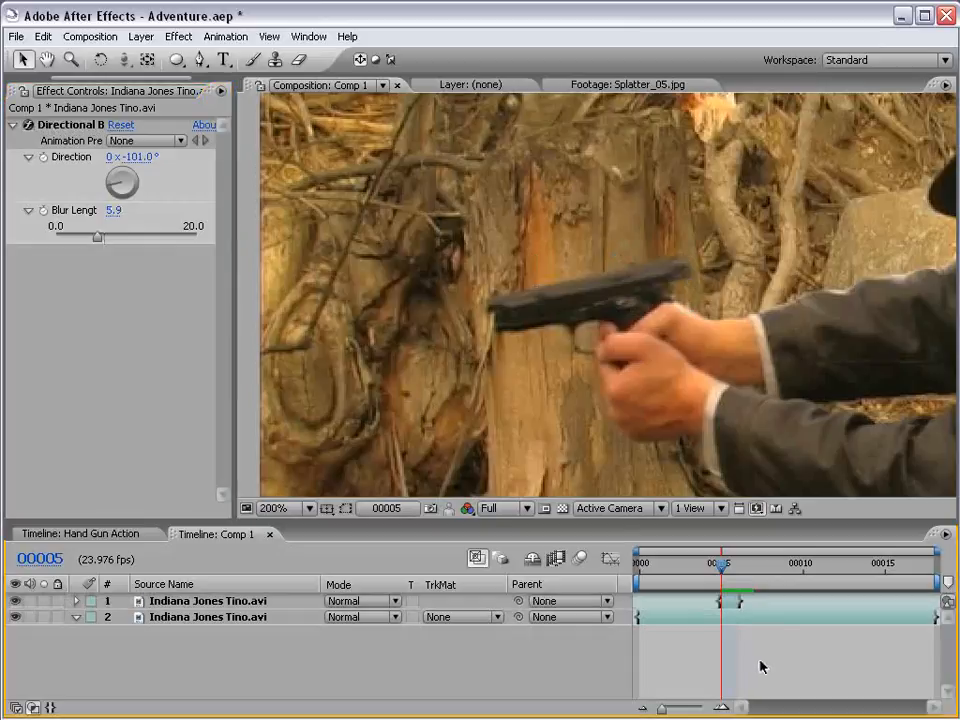
# - Step back and forth between frames 00004 and 00005 to examine how the shifted, blurred gun slide reads in motion
pyautogui.press(',')
pyautogui.press('.')
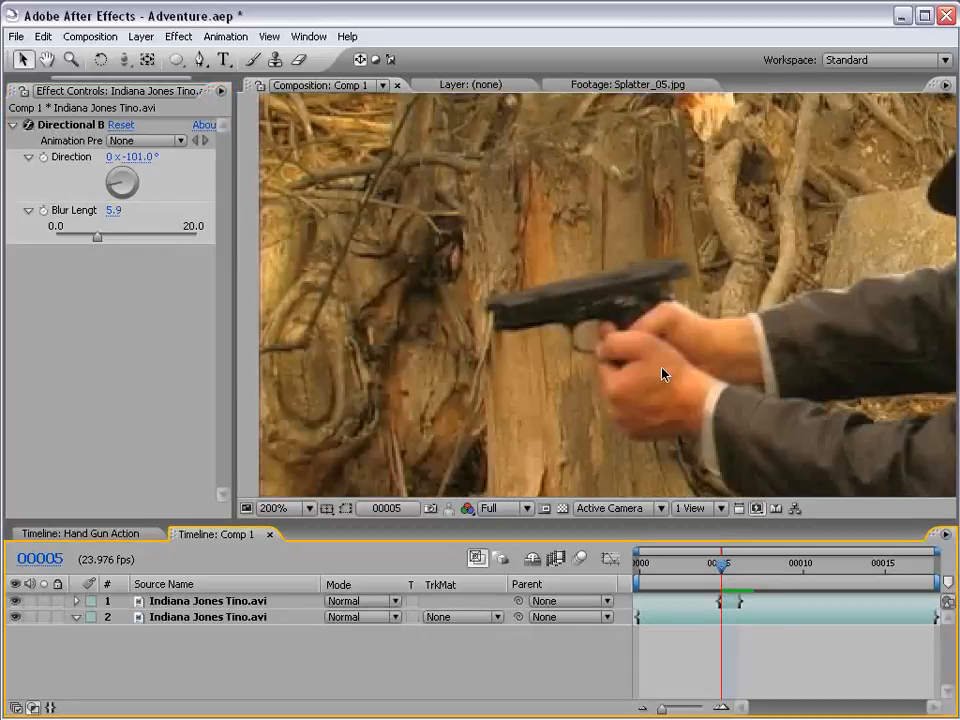
pyautogui.press('pageup')
pyautogui.press('pagedown')
pyautogui.press('pageup')
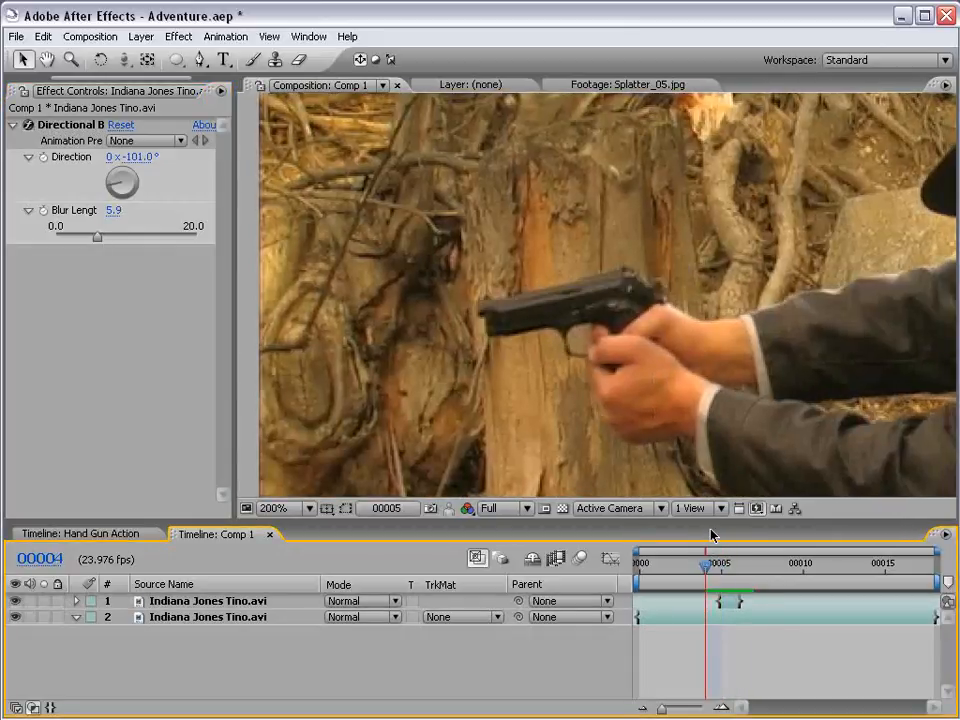
pyautogui.press('pagedown')
pyautogui.click(727, 602)
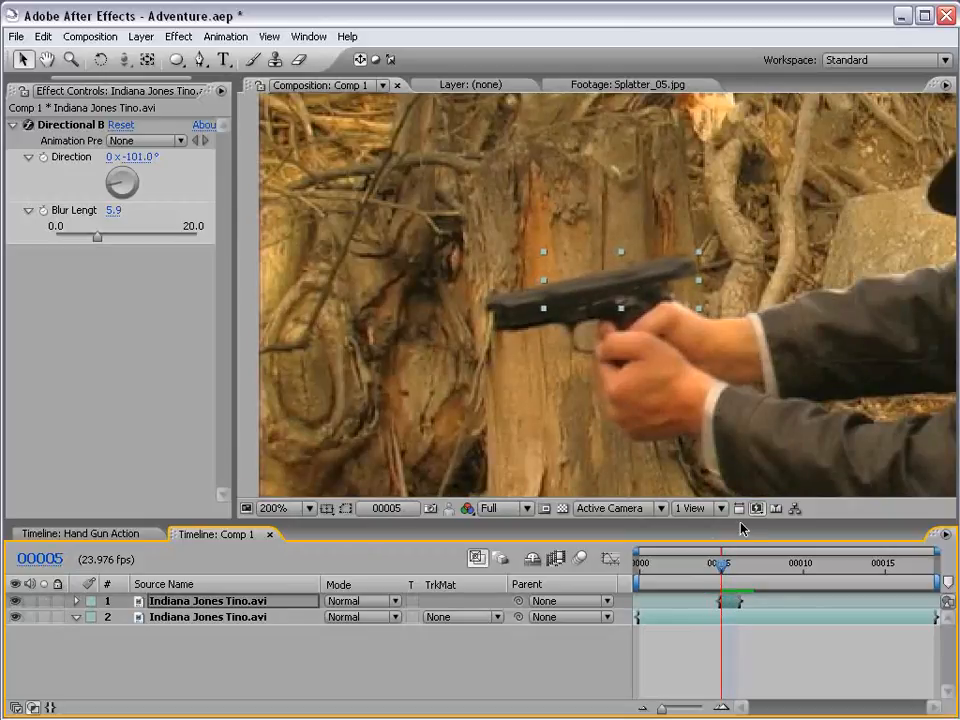
pyautogui.click(787, 645)
pyautogui.press('pageup')
pyautogui.press('pagedown')
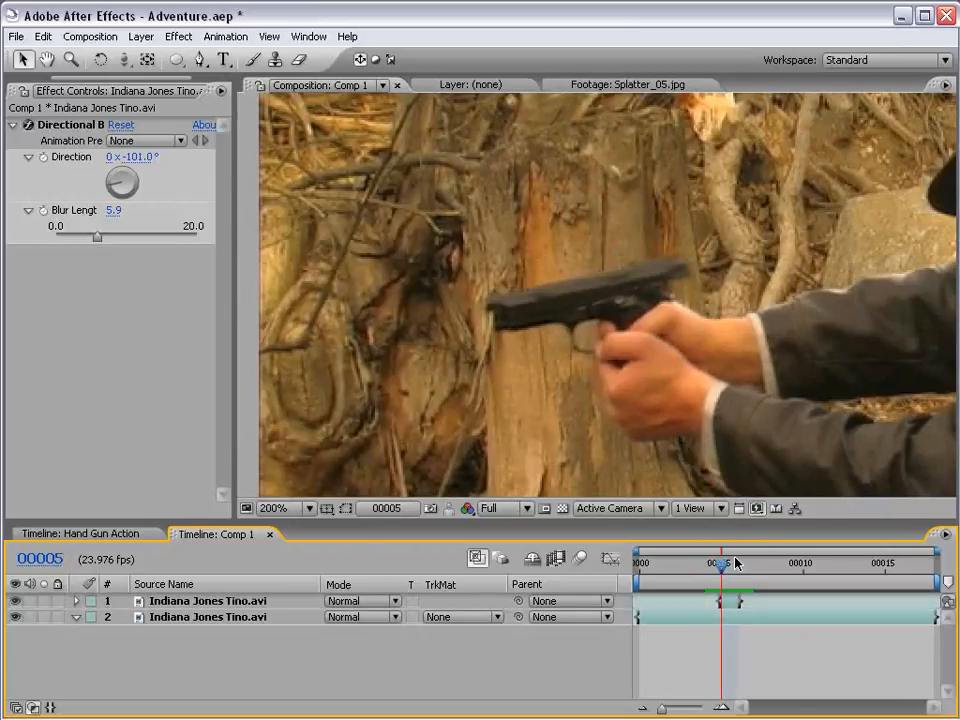
pyautogui.press('pageup')
pyautogui.press('pagedown')
pyautogui.press('pageup')
pyautogui.press('pagedown')
pyautogui.press('pageup')
pyautogui.press('pagedown')
pyautogui.press('pageup')
pyautogui.press('pagedown')
pyautogui.press('pageup')
pyautogui.press('pagedown')
pyautogui.press('pageup')
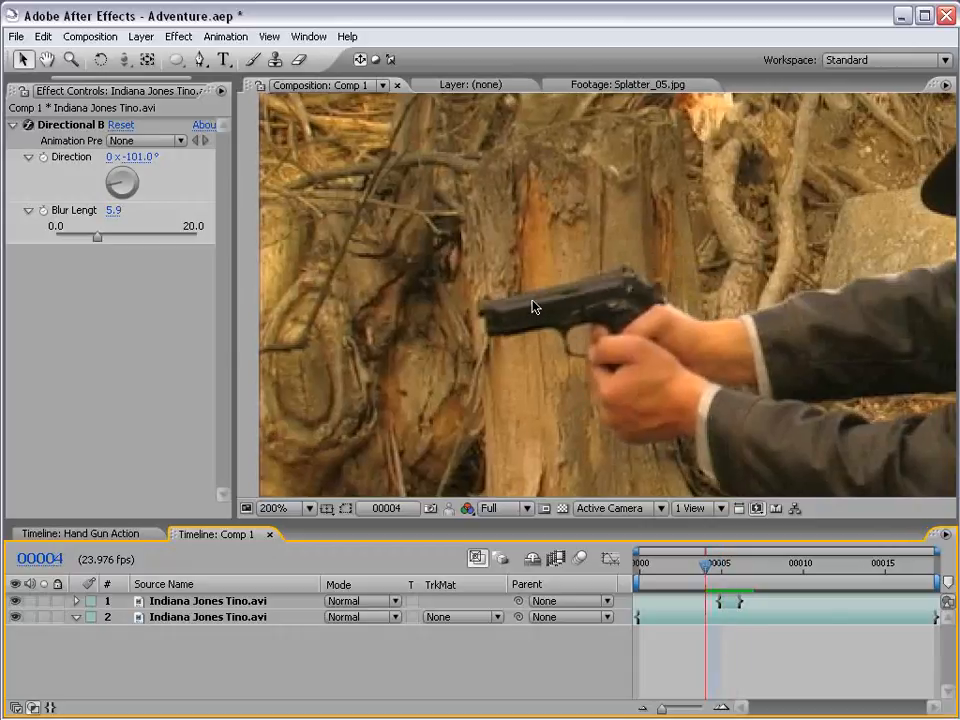
pyautogui.press('pagedown')
pyautogui.click(738, 603)
pyautogui.click(733, 635)
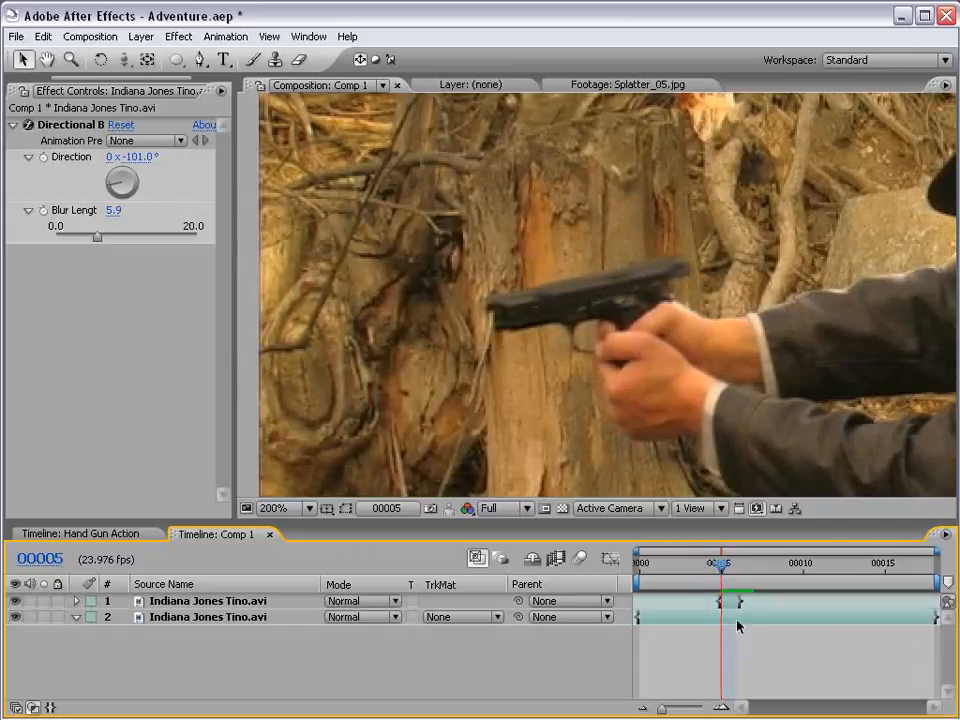
# - Go to frame 00008, where the background behind the gun is exposed, and duplicate the original footage layer
pyautogui.press('space')
pyautogui.scroll(1, 487, 347)
pyautogui.moveTo(531, 378); pyautogui.dragTo(493, 328)
pyautogui.scroll(-1, 541, 375)
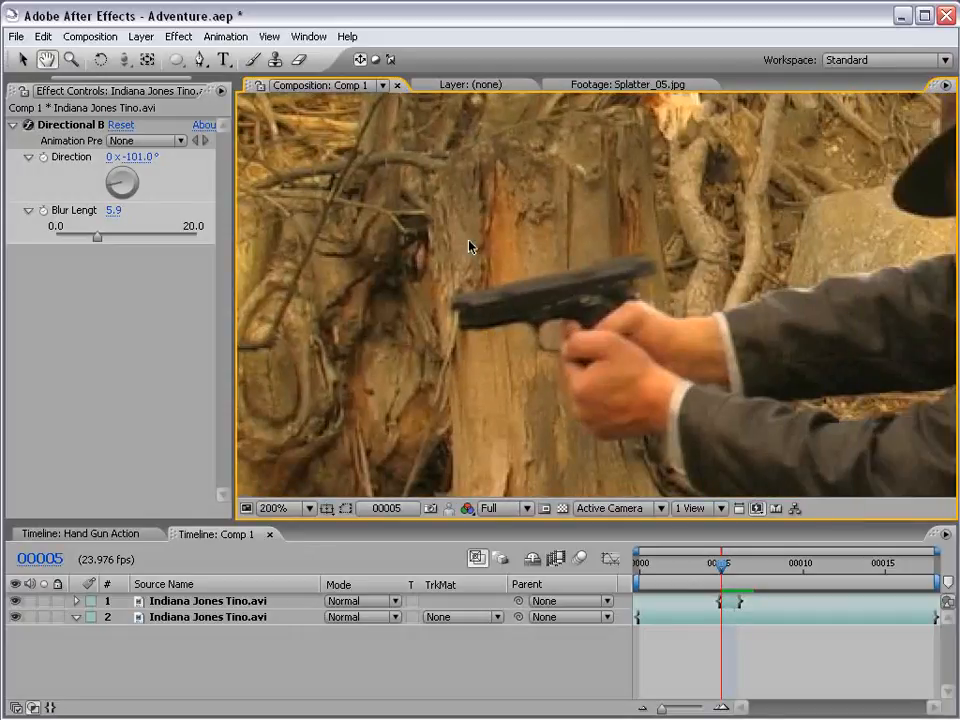
pyautogui.moveTo(723, 567); pyautogui.dragTo(786, 567)
pyautogui.press('pageup')
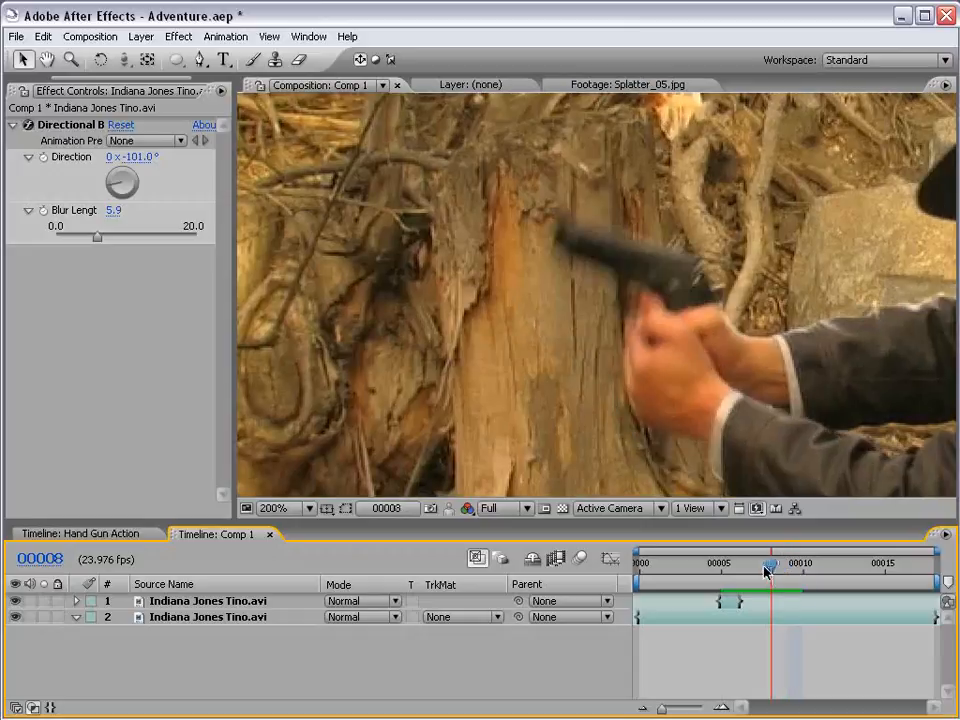
pyautogui.scroll(-1, 499, 322)
pyautogui.moveTo(625, 341); pyautogui.dragTo(532, 297)
pyautogui.scroll(1, 651, 324)
pyautogui.moveTo(437, 274); pyautogui.dragTo(556, 296)
pyautogui.click(776, 618)
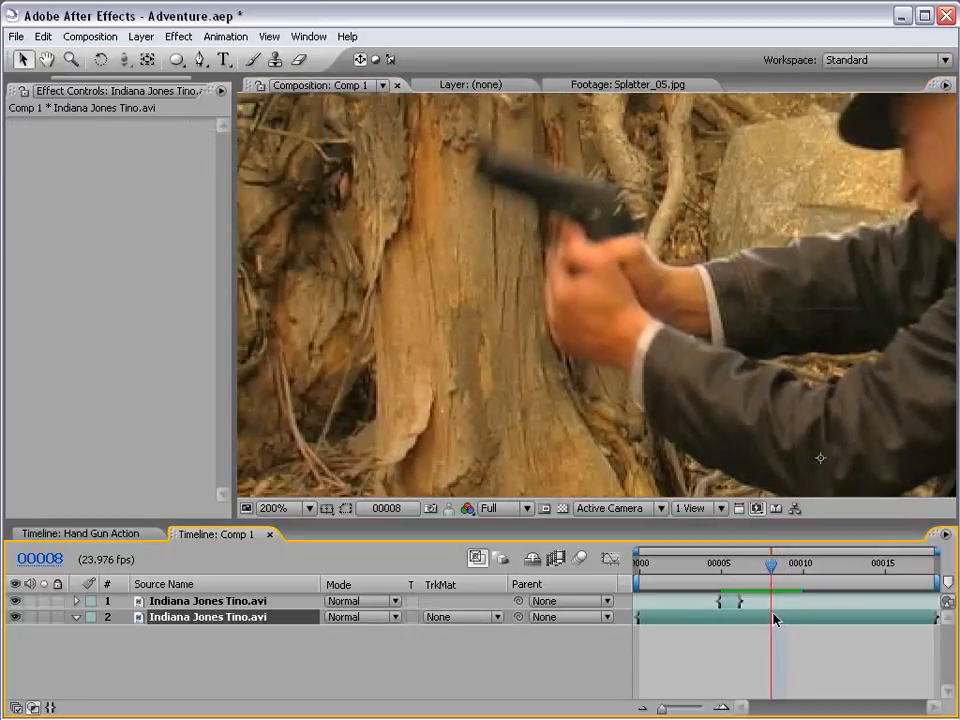
pyautogui.hotkey('ctrl', 'd')
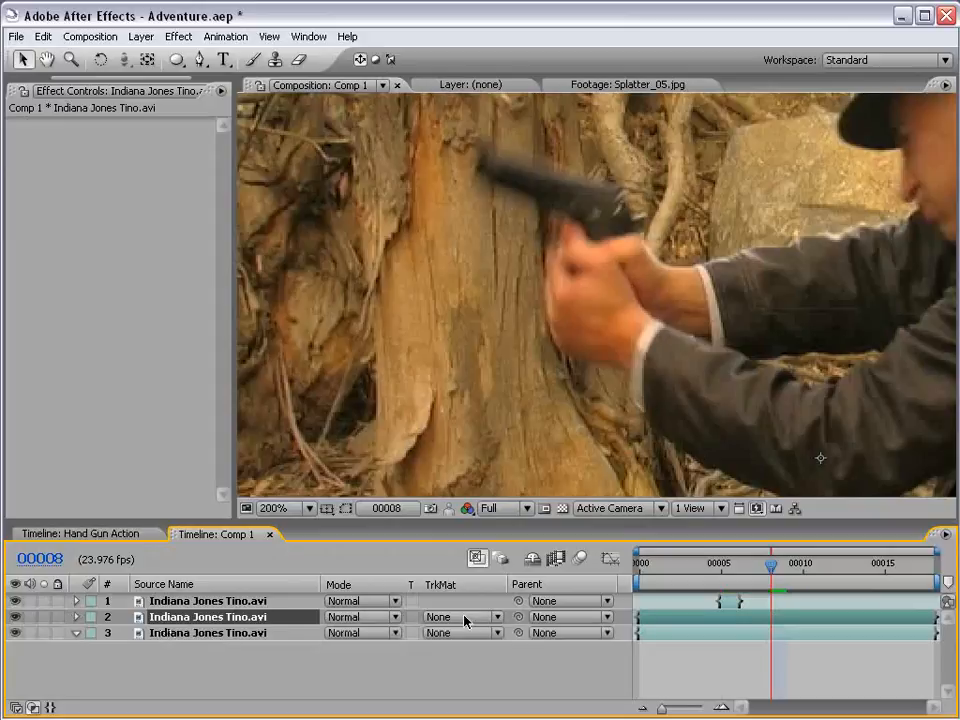
# - Trim the new duplicate to frame 00008 only and move it in time onto frame 00005, beneath the masked slide layer
pyautogui.moveTo(634, 619); pyautogui.dragTo(770, 618)
pyautogui.moveTo(934, 620); pyautogui.dragTo(737, 619)
pyautogui.click(720, 564)
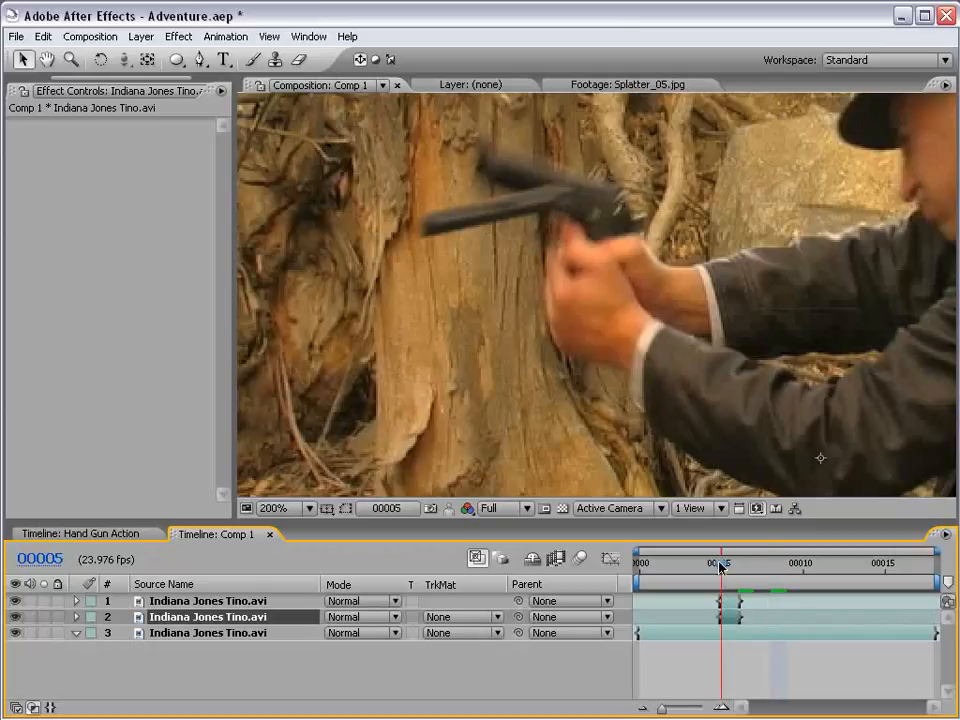
pyautogui.scroll(-1, 551, 510)
pyautogui.scroll(1, 478, 345)
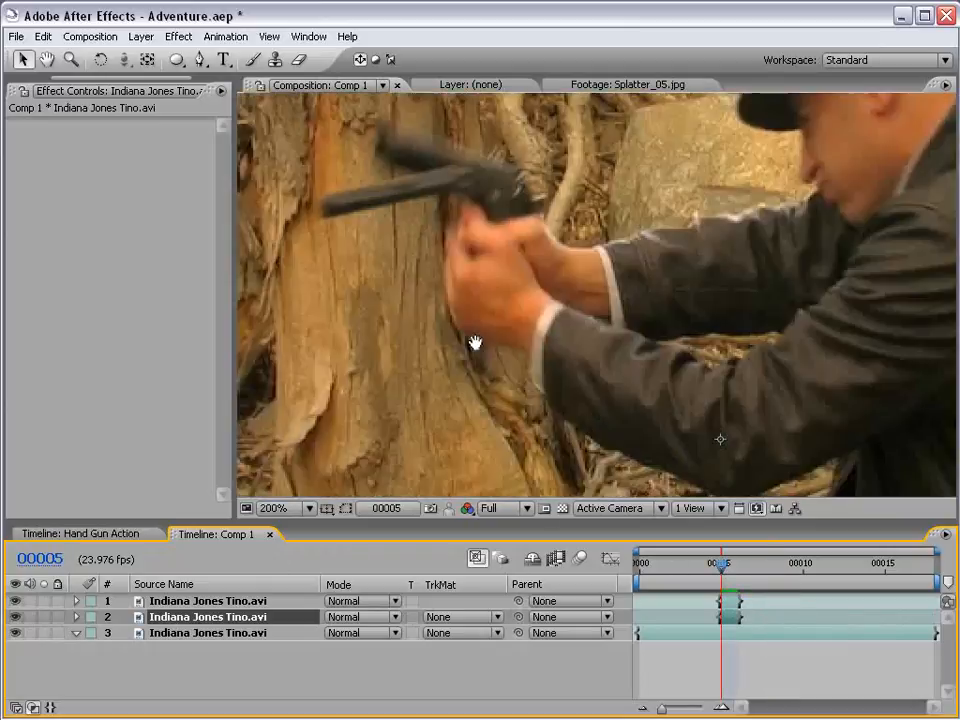
pyautogui.moveTo(486, 279); pyautogui.dragTo(610, 290)
# - Show the duplicate layer's Opacity property and rename the layer CLEAN PLATE
pyautogui.press('t')
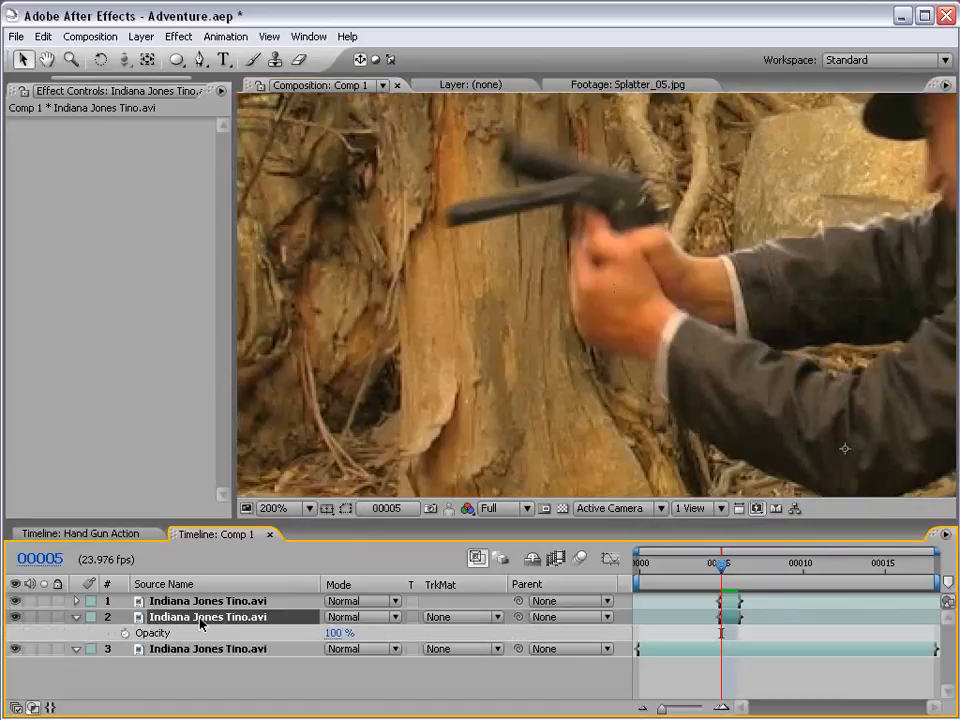
pyautogui.press('Return')
pyautogui.write('CLEAN PLATE')
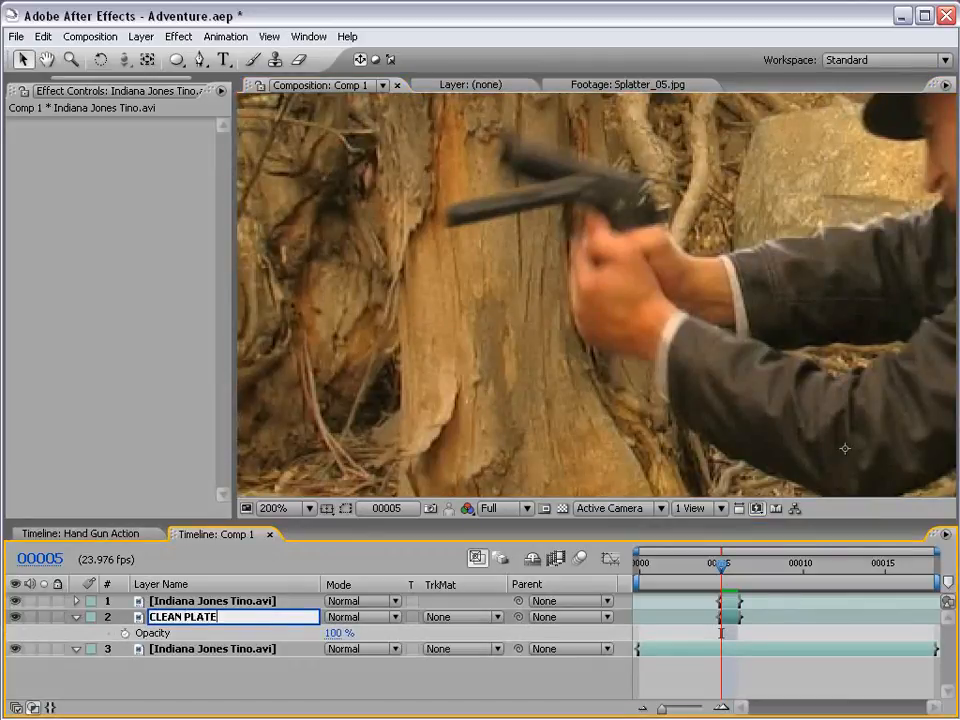
pyautogui.press('Return')
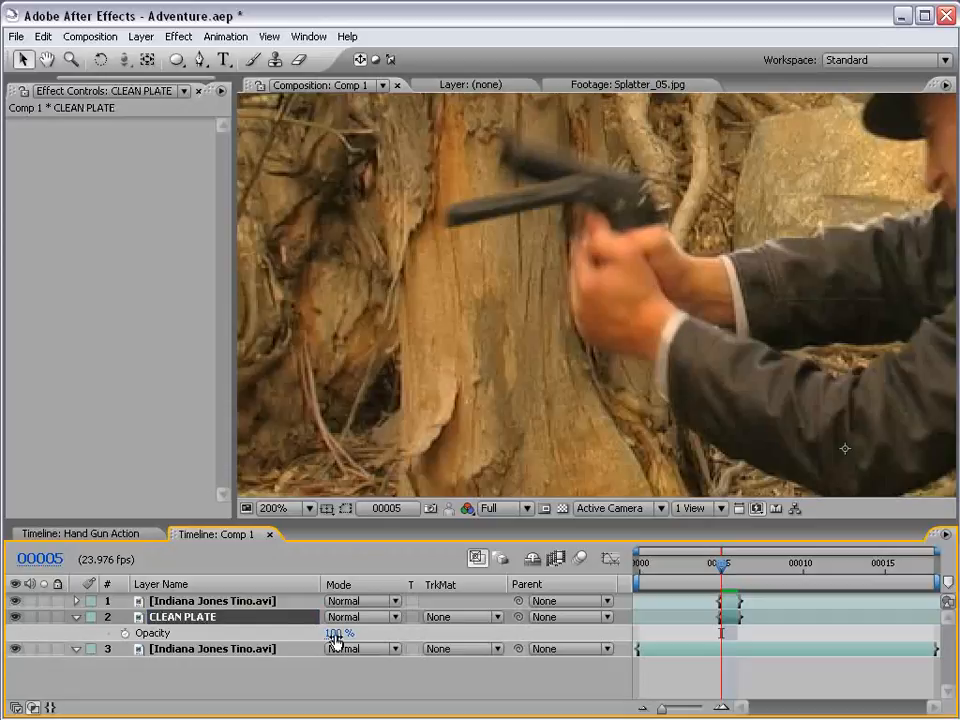
# - Put the CLEAN PLATE layer in Difference mode at 100% opacity and nudge it into alignment with the background footage
pyautogui.moveTo(338, 633); pyautogui.dragTo(270, 613)
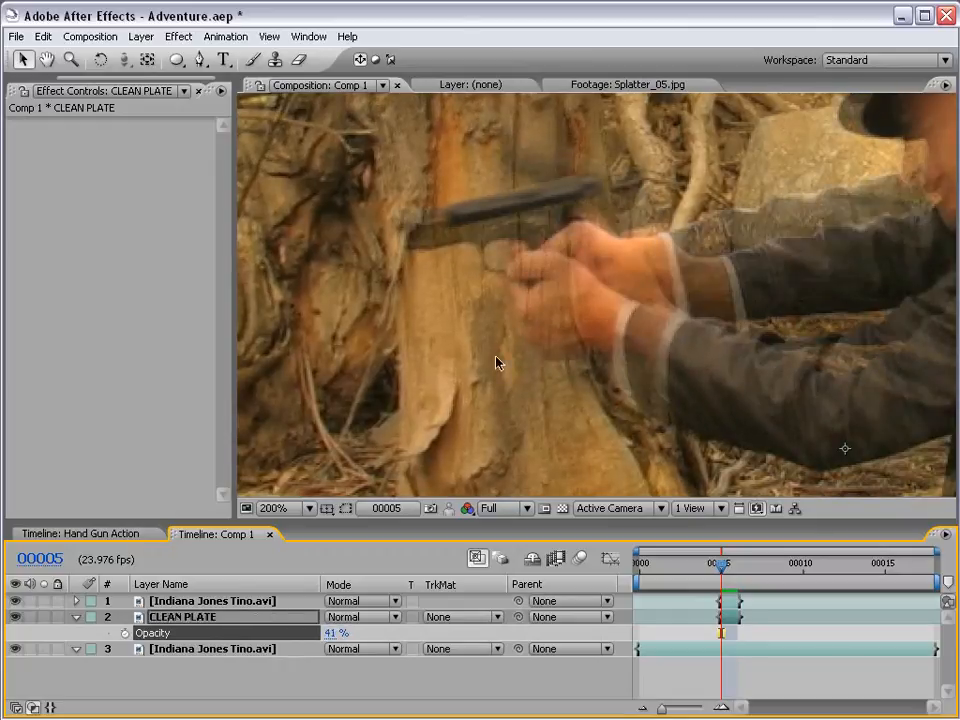
pyautogui.click(355, 618)
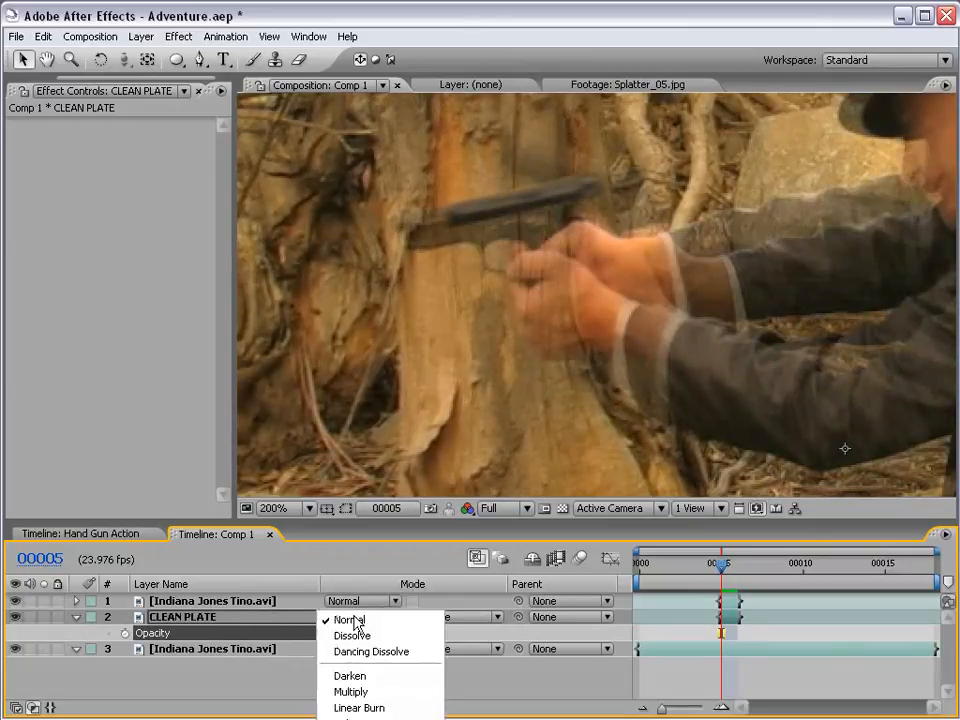
pyautogui.click(352, 621)
pyautogui.click(355, 618)
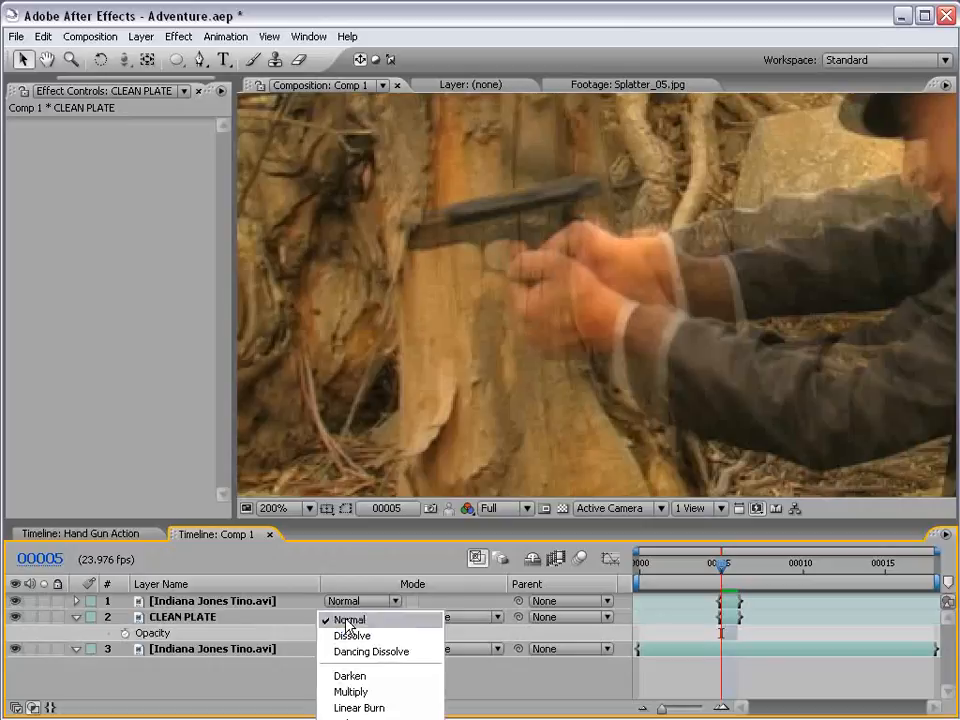
pyautogui.click(361, 716)
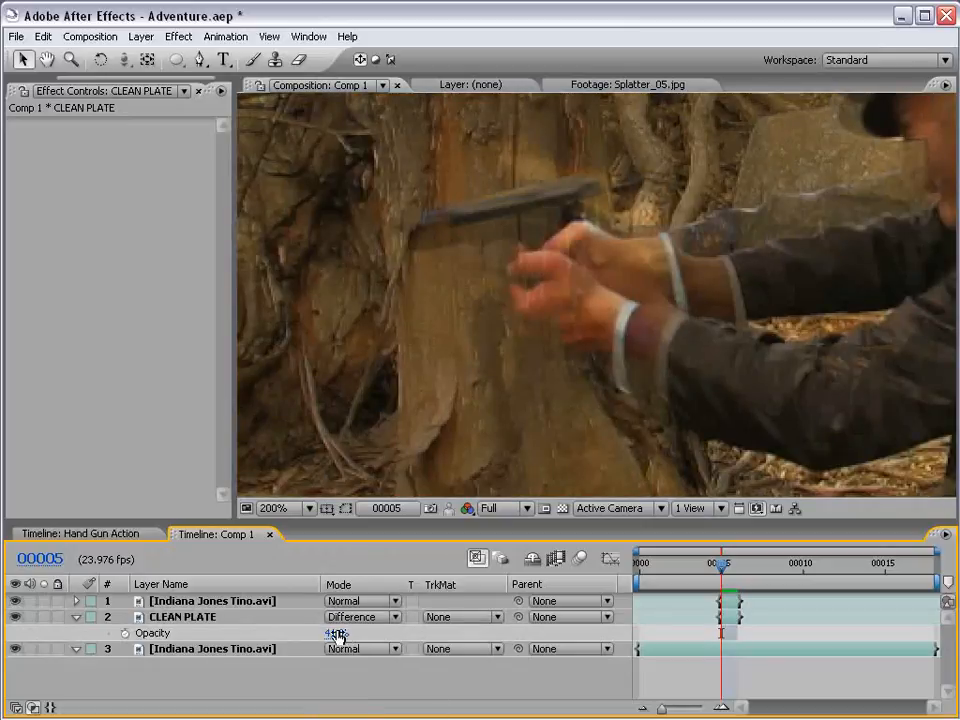
pyautogui.moveTo(337, 633); pyautogui.dragTo(438, 629)
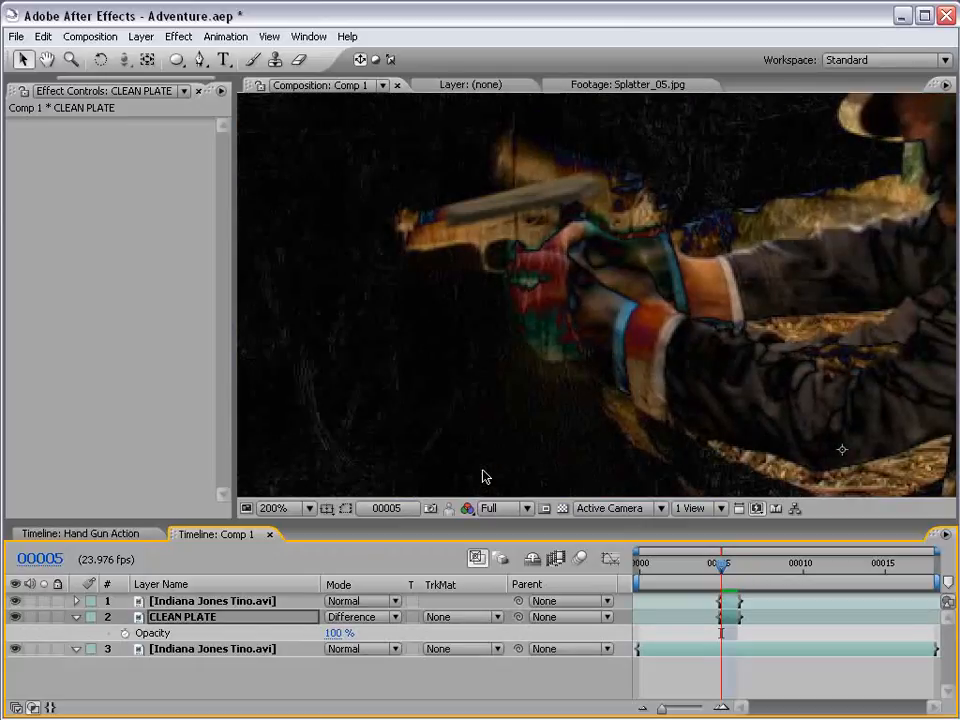
# - Return the CLEAN PLATE layer to Normal mode and toggle its visibility to compare its background with the original frame
pyautogui.click(362, 617)
pyautogui.click(362, 246)
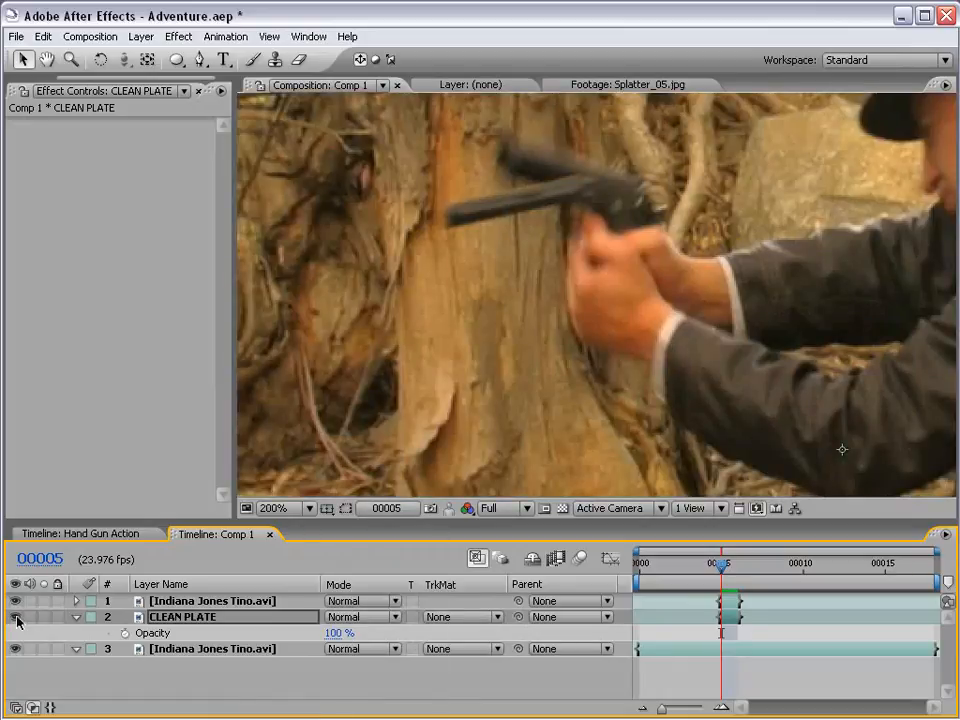
pyautogui.click(16, 618)
pyautogui.click(16, 618)
pyautogui.click(16, 618)
pyautogui.click(16, 618)
pyautogui.click(16, 618)
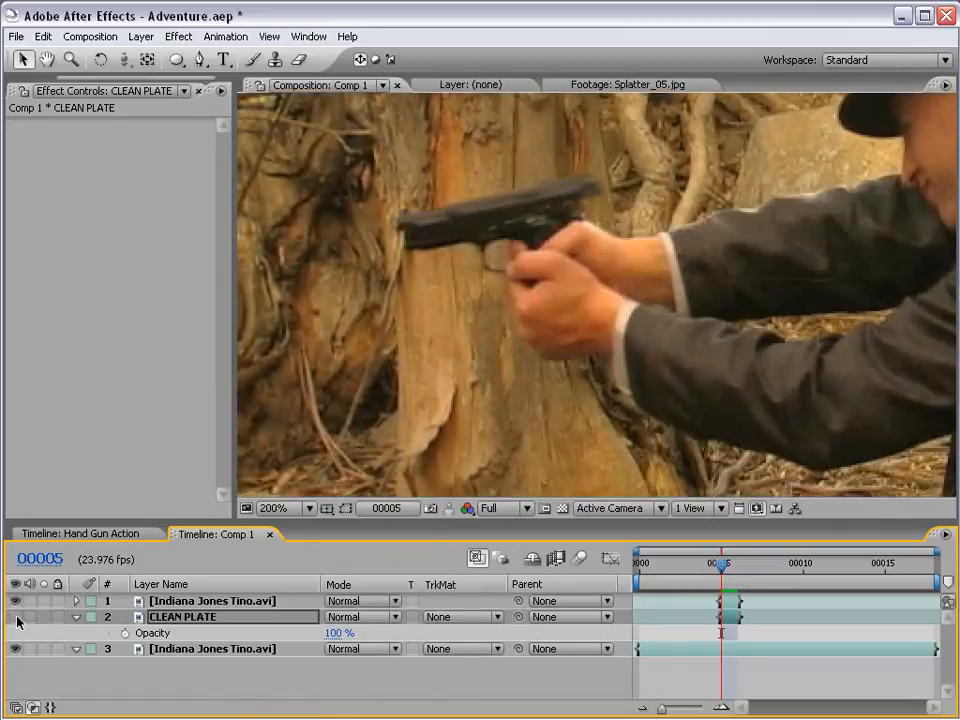
pyautogui.click(16, 618)
# - Lower the CLEAN PLATE layer's opacity to 56% and get the Pen tool ready for masking
pyautogui.press('space')
pyautogui.moveTo(411, 195); pyautogui.dragTo(424, 238)
pyautogui.scroll(-1, 435, 258)
pyautogui.moveTo(504, 330); pyautogui.dragTo(502, 310)
pyautogui.scroll(1, 502, 310)
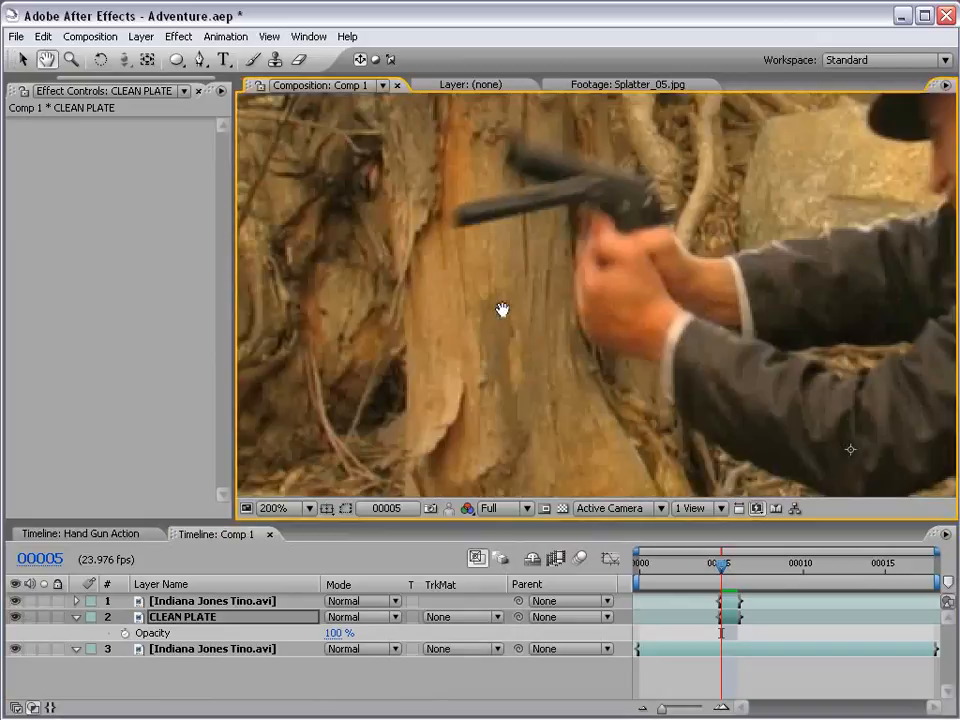
pyautogui.moveTo(576, 346); pyautogui.dragTo(609, 326)
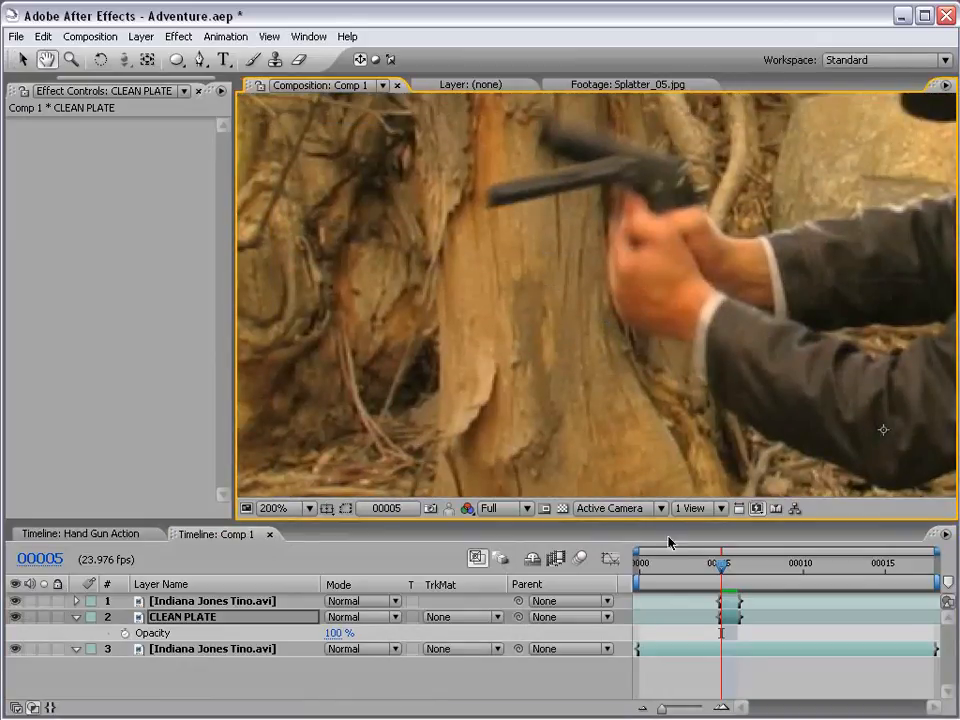
pyautogui.click(727, 575)
pyautogui.click(178, 67)
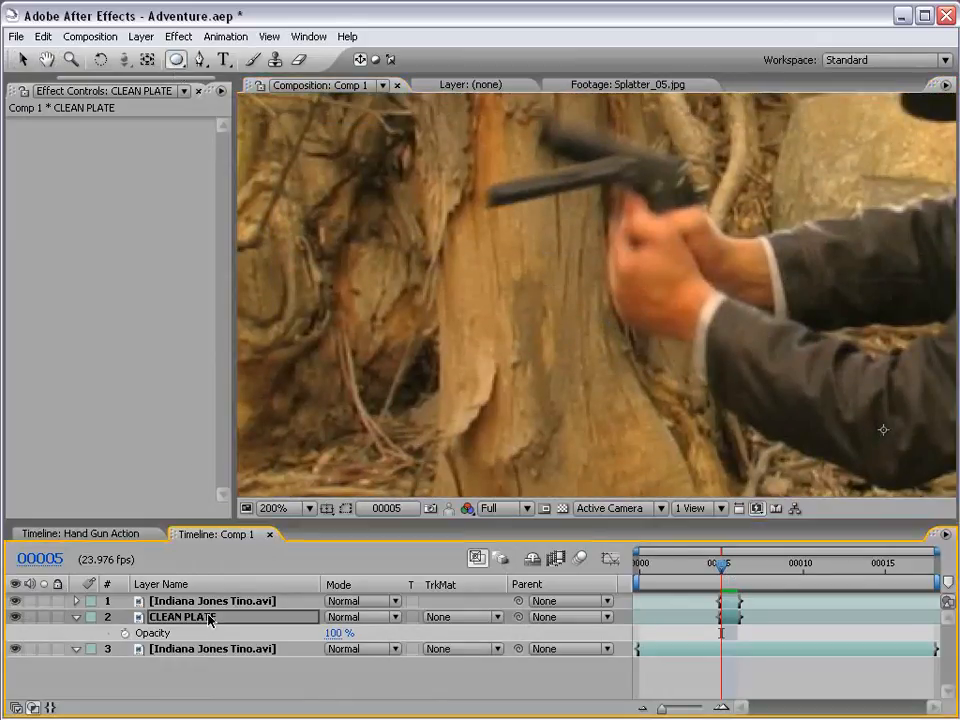
pyautogui.moveTo(340, 633); pyautogui.dragTo(298, 633)
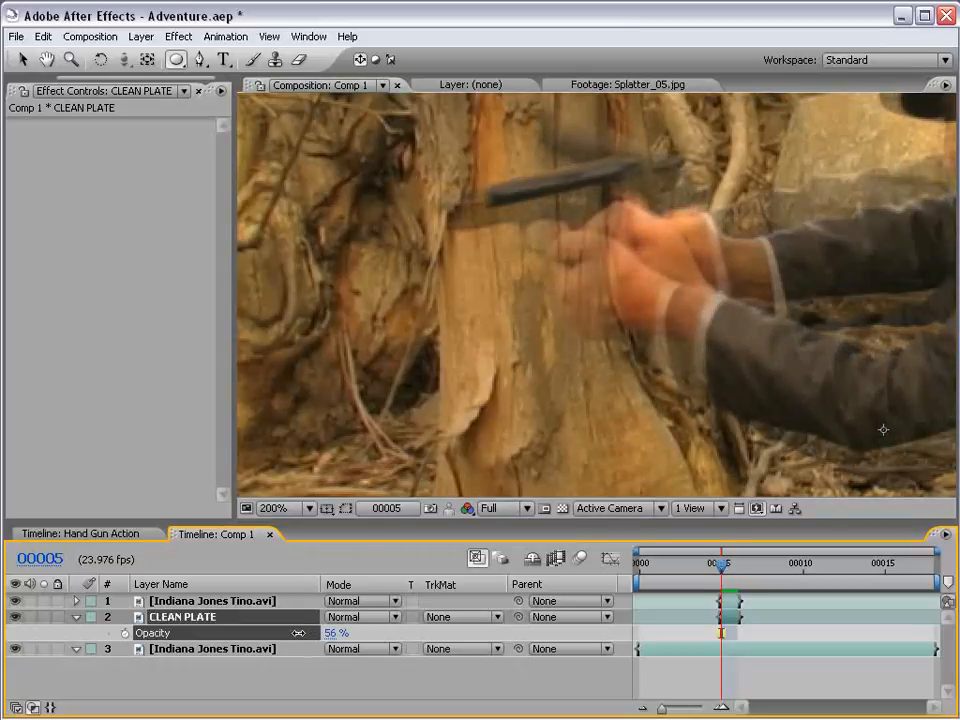
pyautogui.press('g')
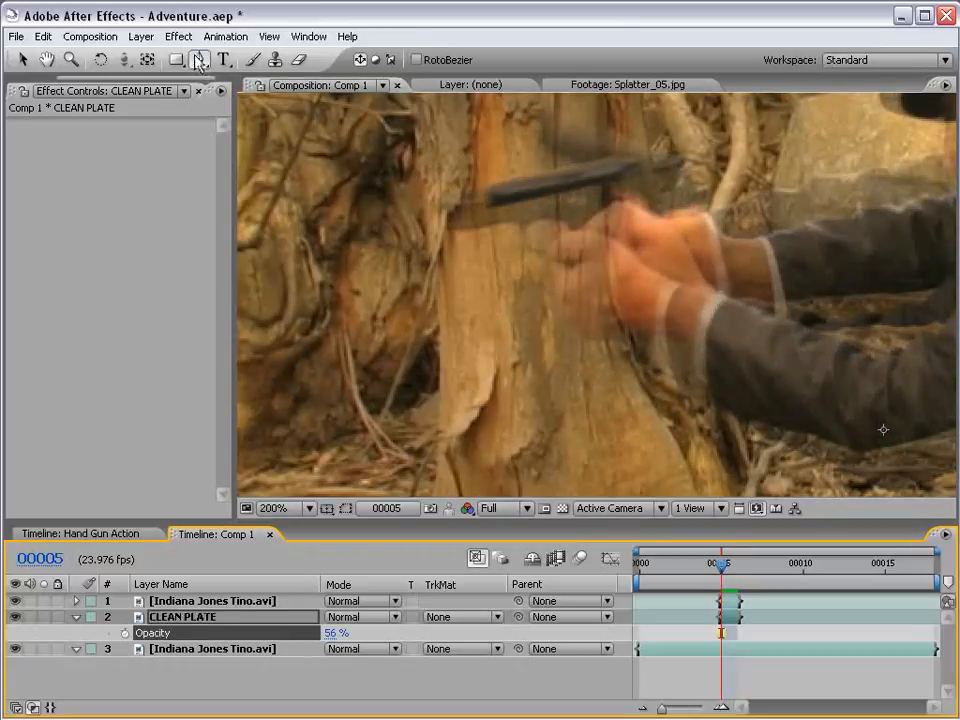
# - Set the CLEAN PLATE layer's opacity to 13% so the original gun shows through for masking with the Pen tool
pyautogui.press('space')
pyautogui.moveTo(443, 212); pyautogui.dragTo(525, 300)
pyautogui.scroll(1, 525, 300)
pyautogui.moveTo(488, 352); pyautogui.dragTo(540, 320)
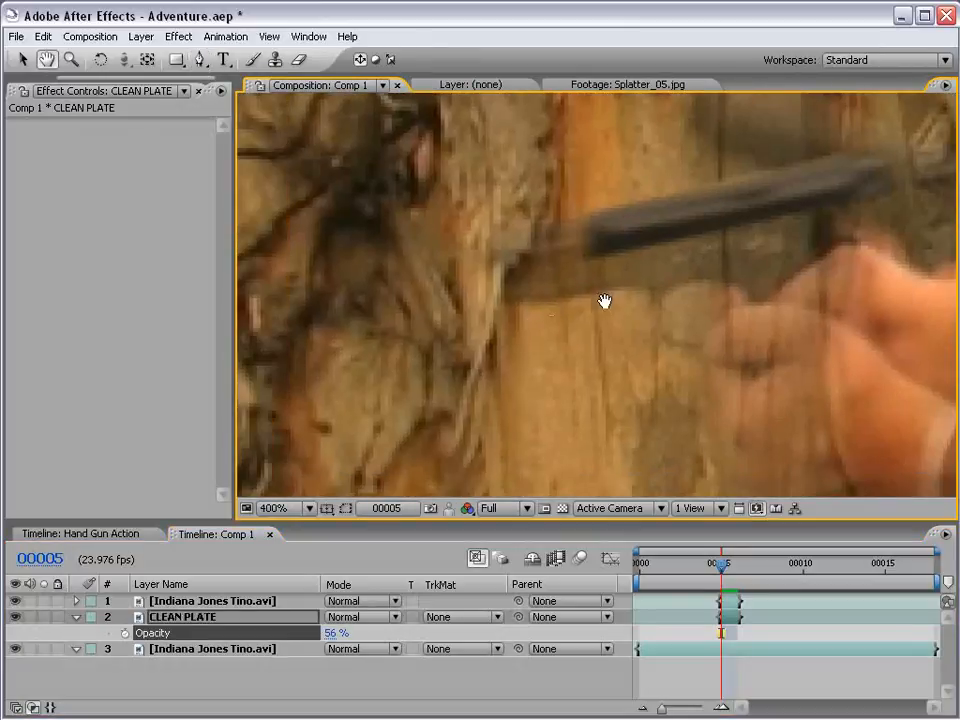
pyautogui.moveTo(604, 301); pyautogui.dragTo(636, 336)
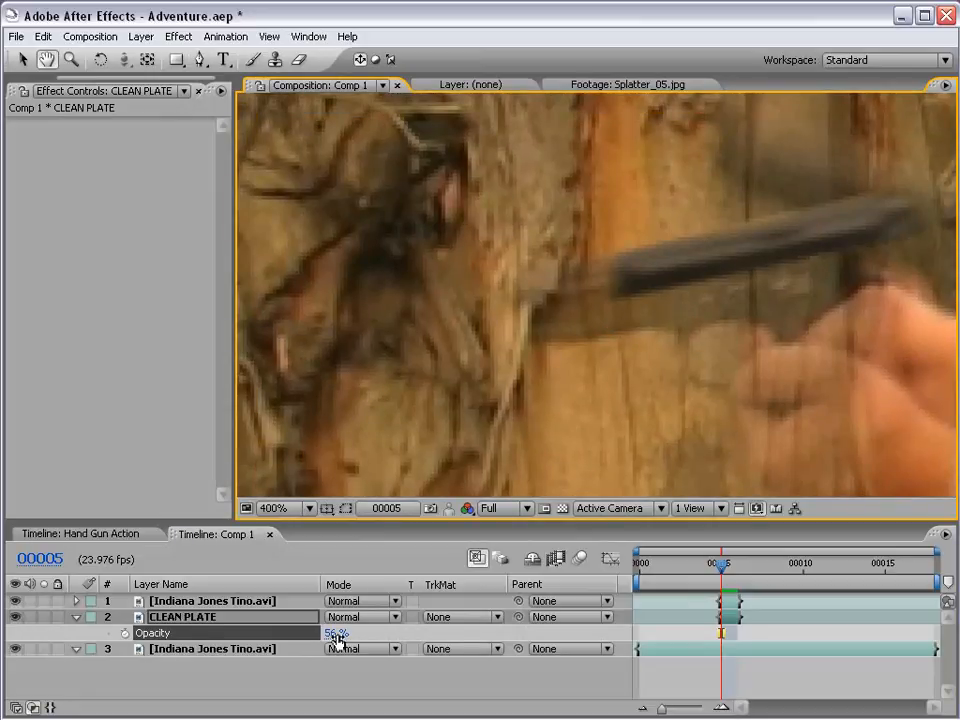
pyautogui.moveTo(336, 634); pyautogui.dragTo(254, 633)
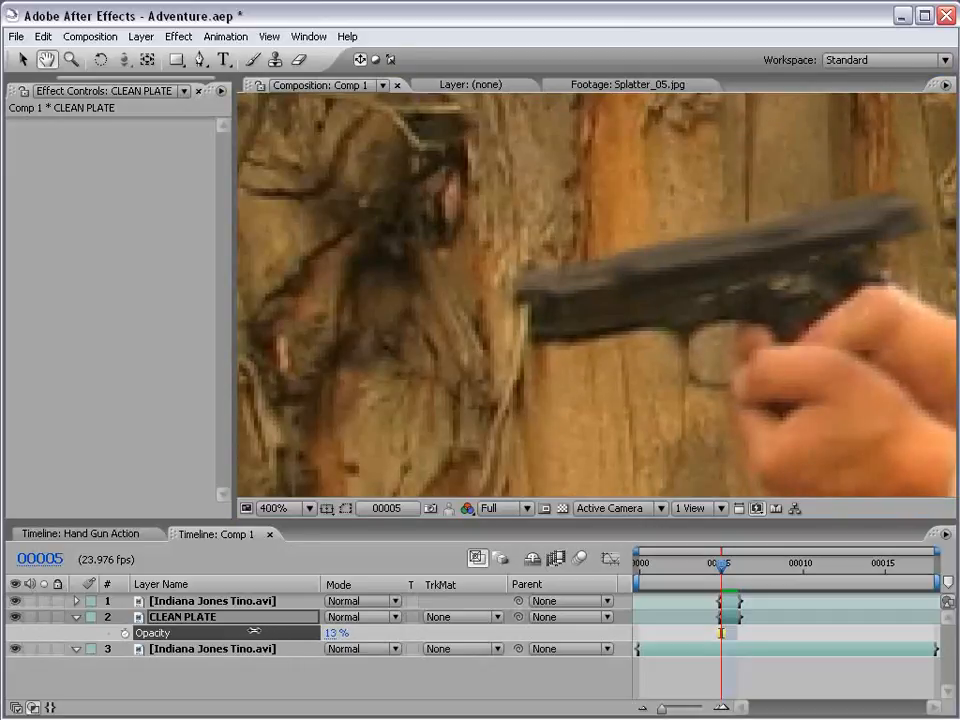
pyautogui.press('g')
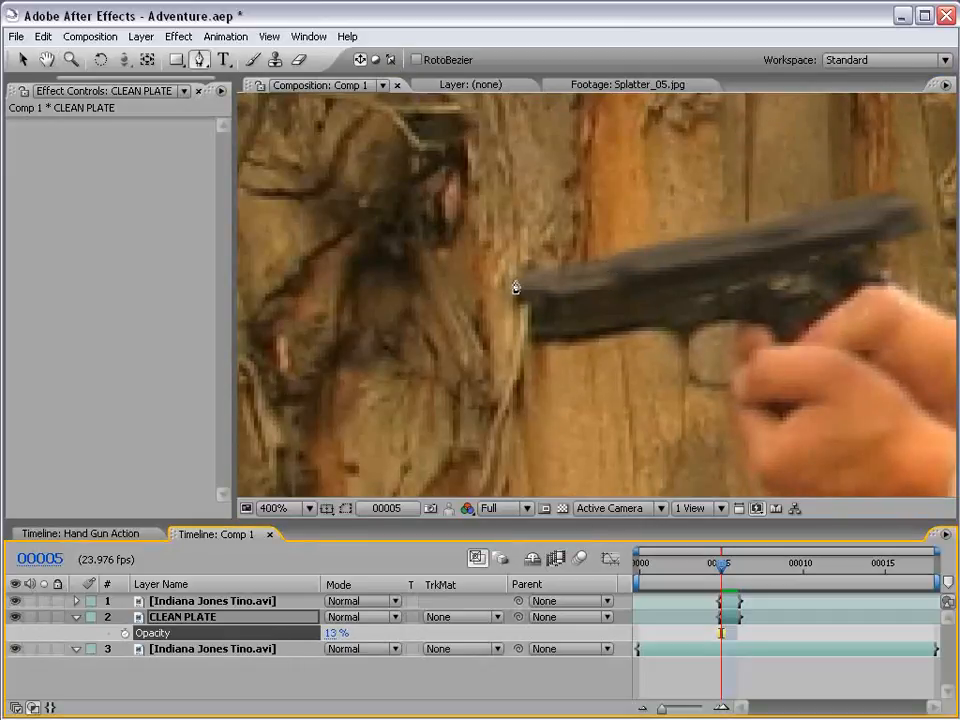
# - Draw a closed Pen mask on the CLEAN PLATE layer around the gun's muzzle, contouring the exposed barrel ahead of the shifted slide
pyautogui.click(595, 231)
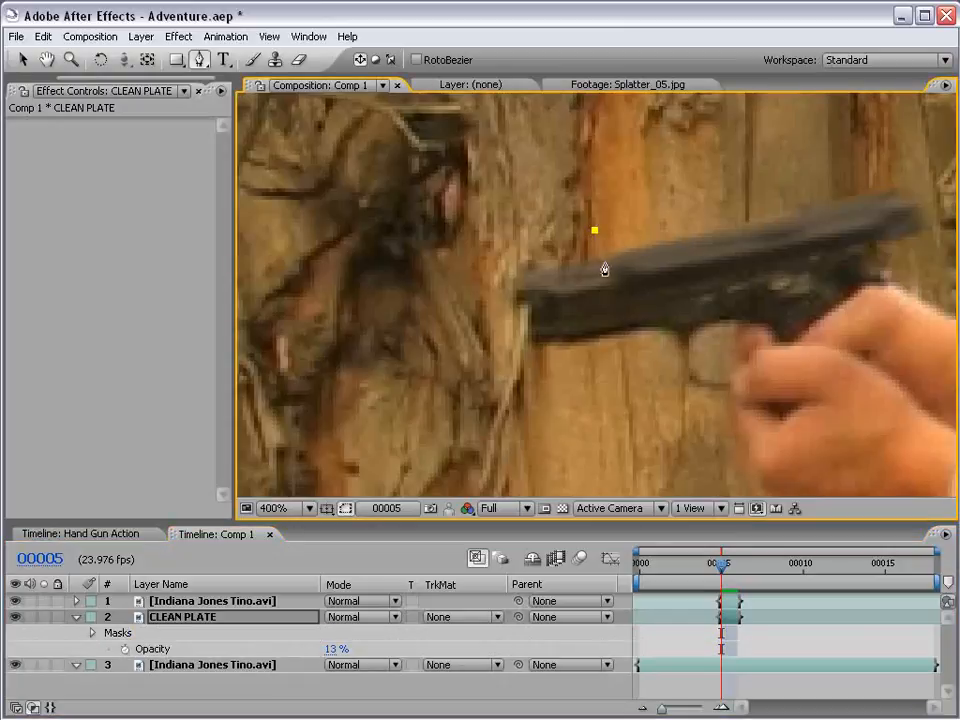
pyautogui.click(517, 279)
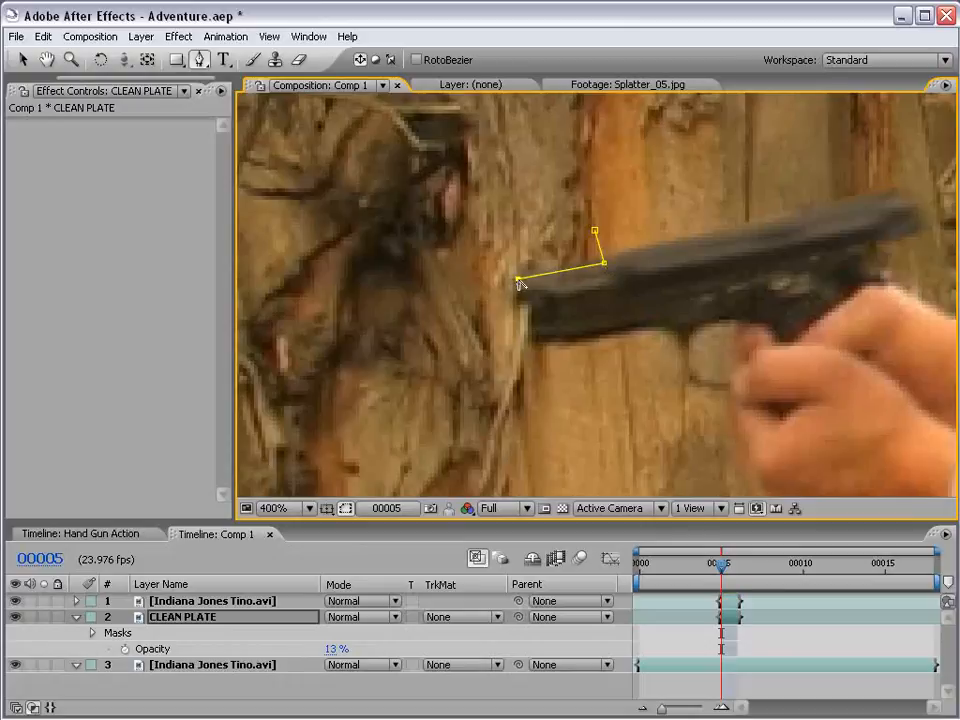
pyautogui.click(602, 290)
pyautogui.click(530, 327)
pyautogui.click(531, 340)
pyautogui.click(606, 325)
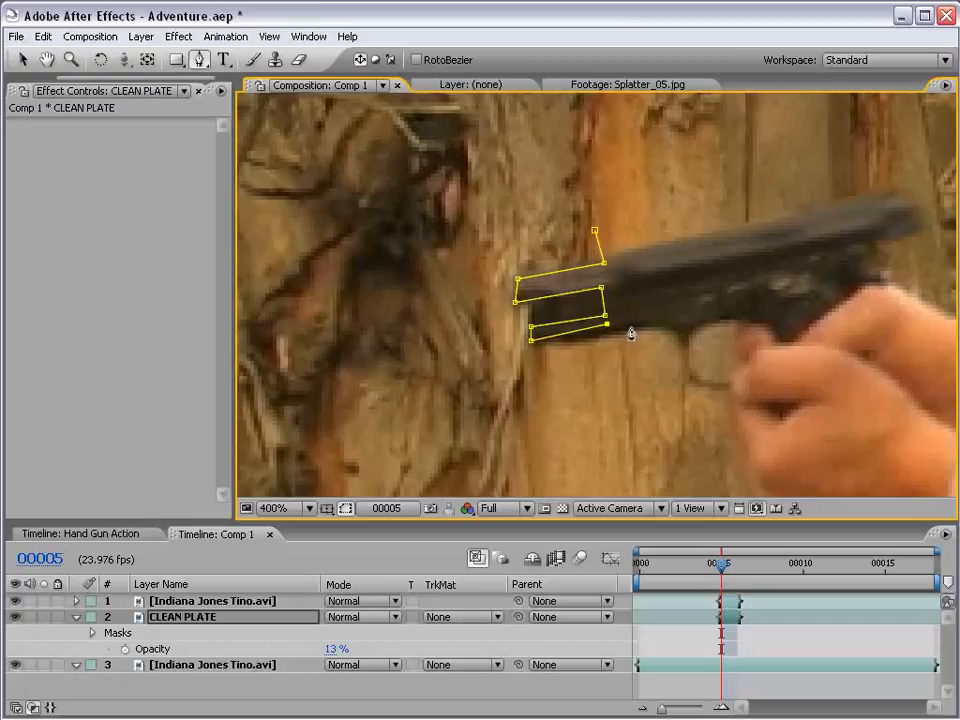
pyautogui.click(632, 327)
pyautogui.click(636, 346)
pyautogui.click(519, 359)
pyautogui.click(492, 257)
pyautogui.click(595, 231)
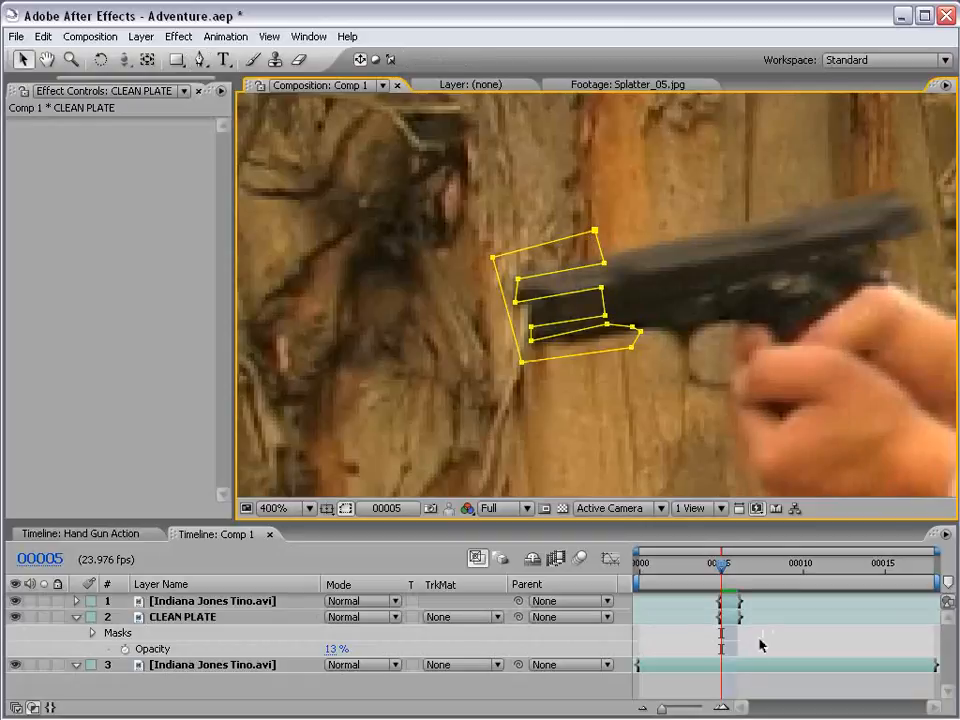
# - Set the CLEAN PLATE layer's opacity back to 100%
pyautogui.press('v')
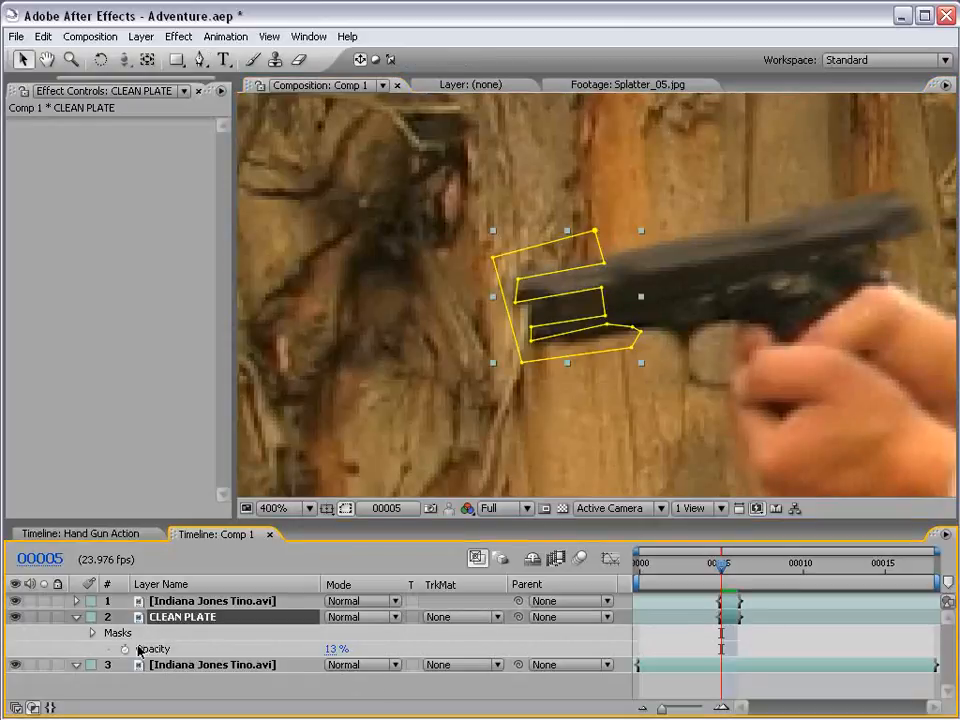
pyautogui.click(333, 652)
pyautogui.write('100')
pyautogui.press('Return')
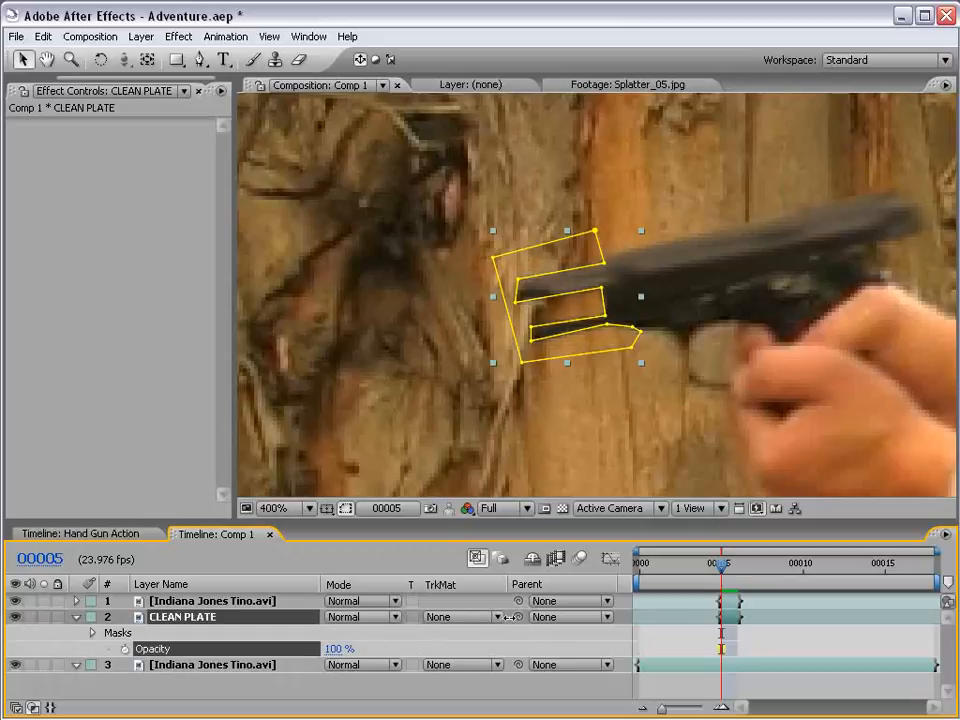
pyautogui.click(692, 685)
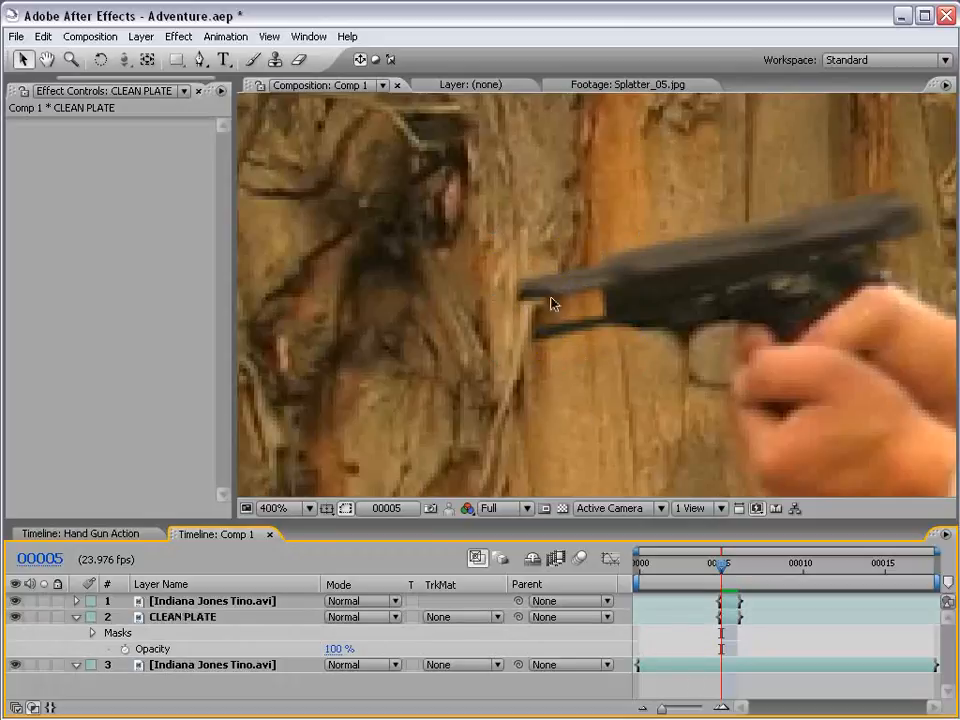
# - Adjust the CLEAN PLATE mask points around the gap between the exposed barrel and frame so the mask follows the gun's edges closely
pyautogui.click(724, 616)
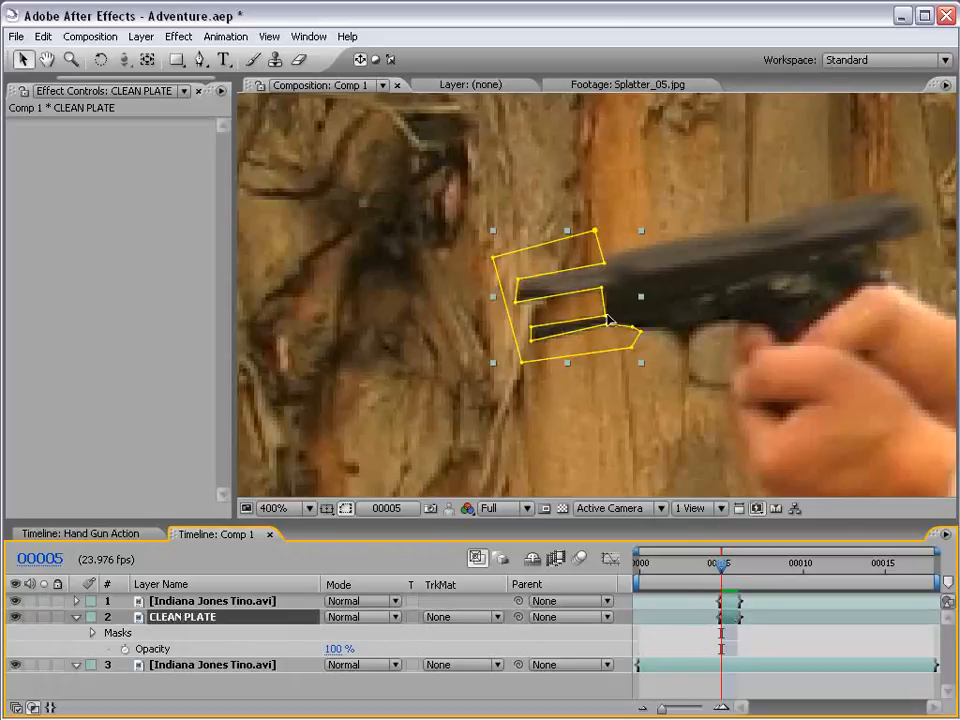
pyautogui.click(607, 318)
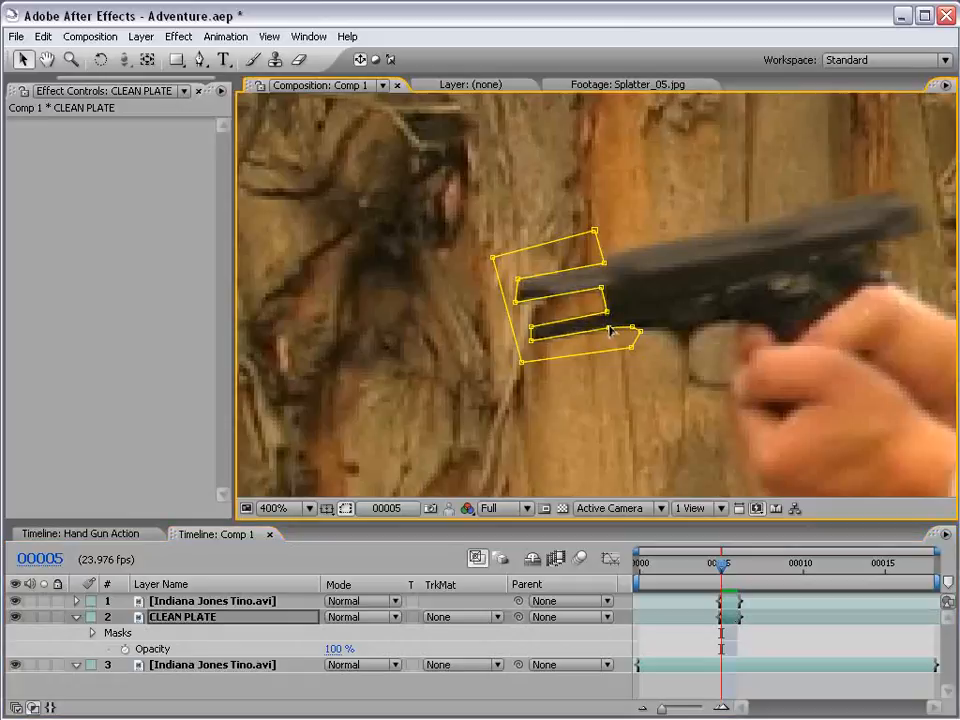
pyautogui.keyDown('ctrl'); pyautogui.click(612, 327); pyautogui.keyUp('ctrl')
pyautogui.moveTo(516, 302); pyautogui.dragTo(519, 305)
pyautogui.moveTo(603, 291); pyautogui.dragTo(600, 266)
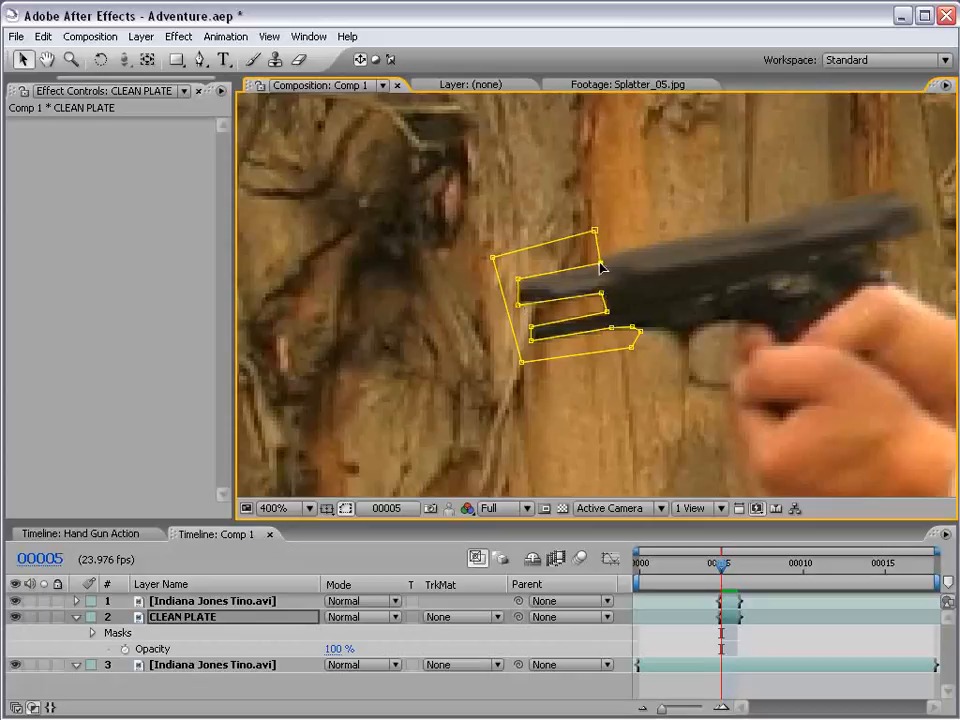
pyautogui.click(693, 644)
pyautogui.scroll(-1, 643, 373)
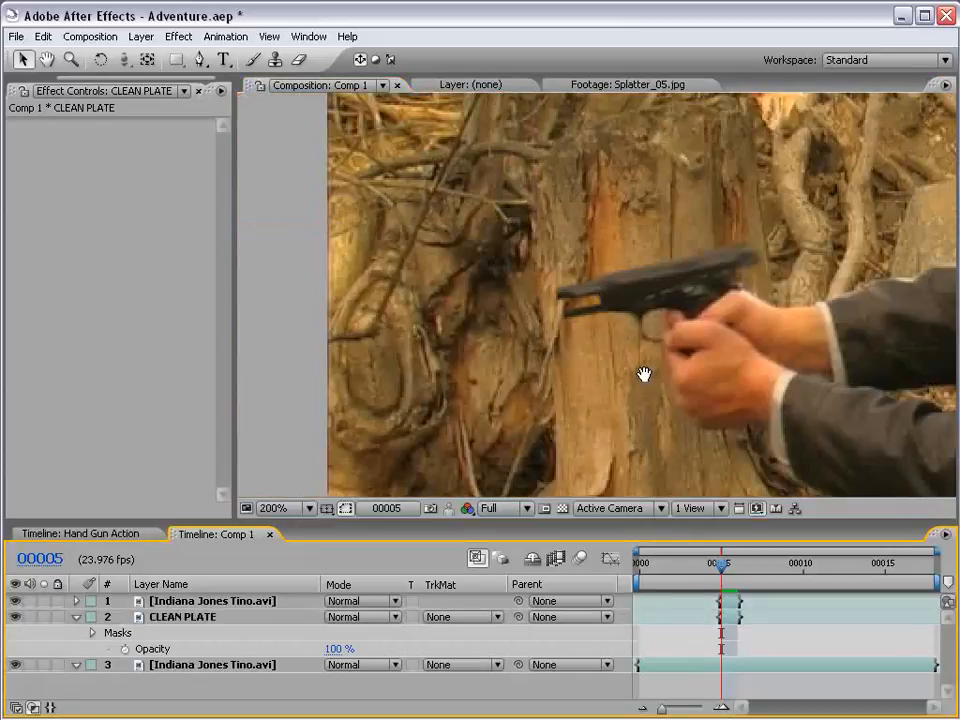
# - Feather the CLEAN PLATE layer's mask by 0.5 pixels
pyautogui.scroll(1, 643, 375)
pyautogui.moveTo(634, 369); pyautogui.dragTo(591, 347)
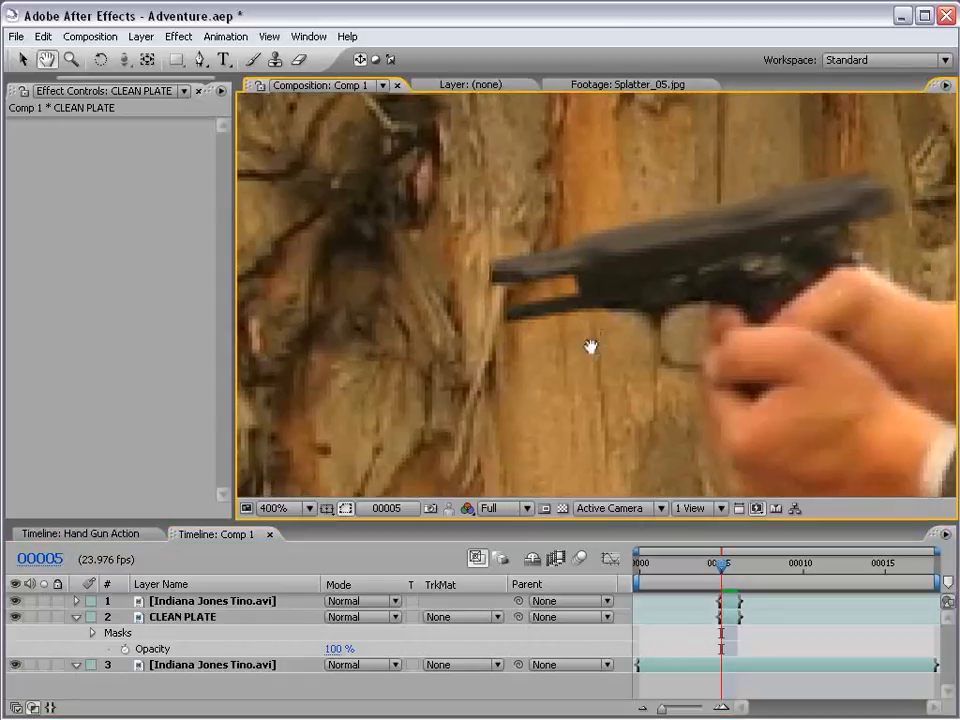
pyautogui.click(205, 618)
pyautogui.press('f')
pyautogui.click(375, 649)
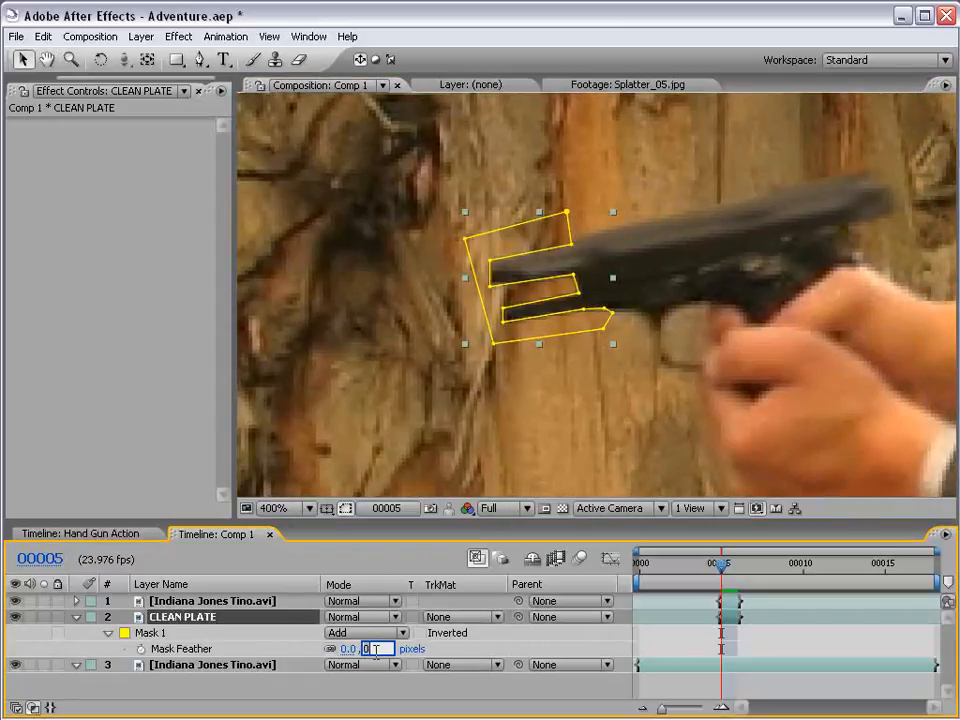
pyautogui.write('.5')
pyautogui.press('Return')
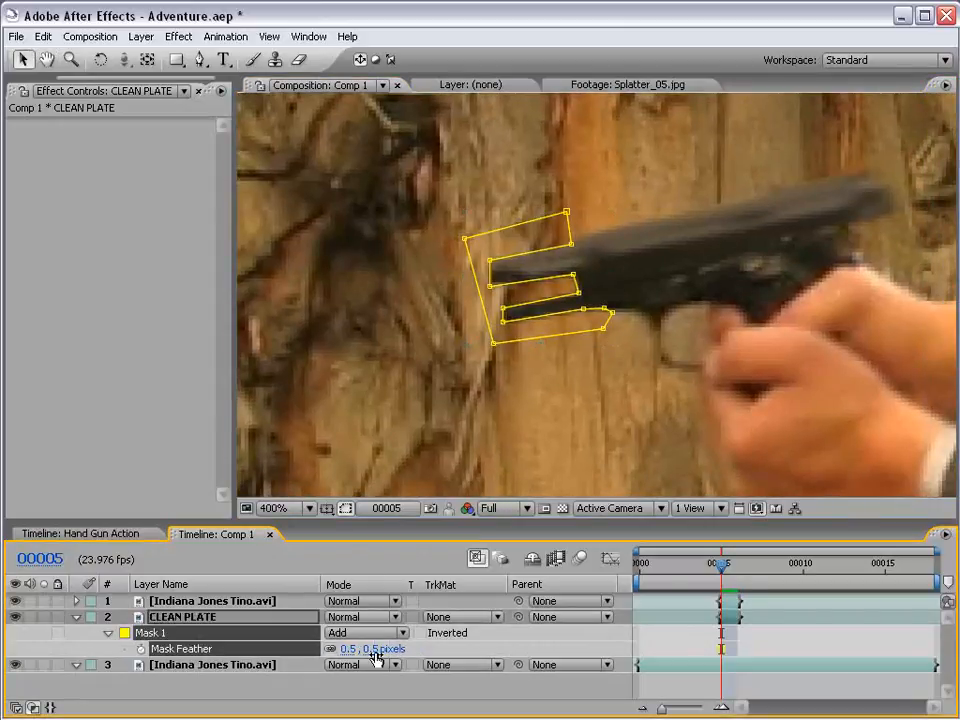
pyautogui.click(657, 611)
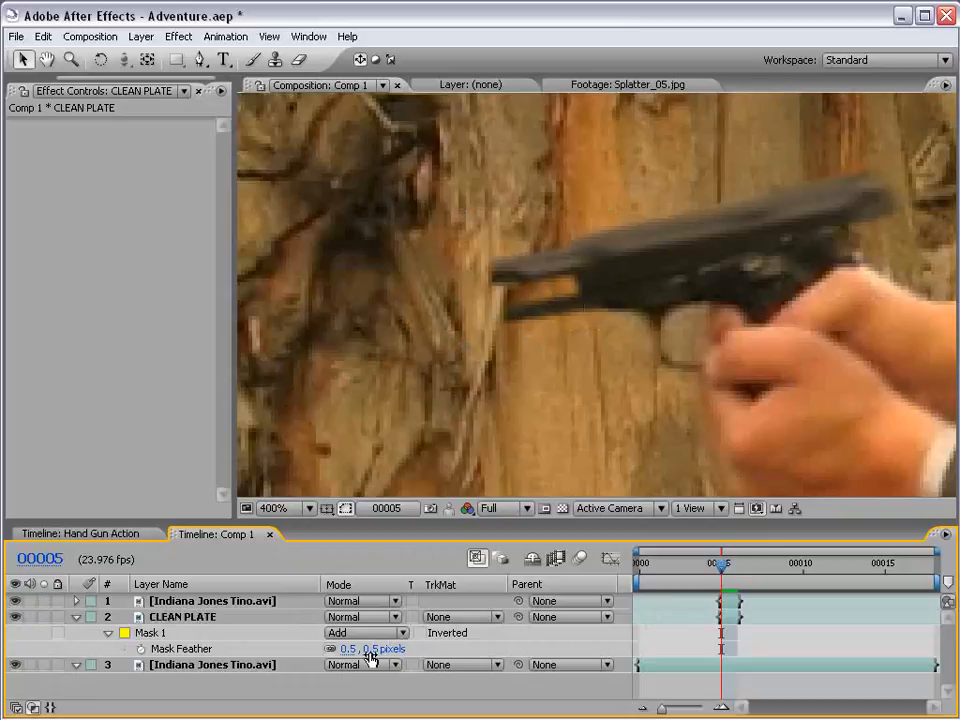
# - Feather the mask of the topmost Indiana Jones Tino.avi layer, the shifted slide, by 0.5 pixels
pyautogui.click(184, 605)
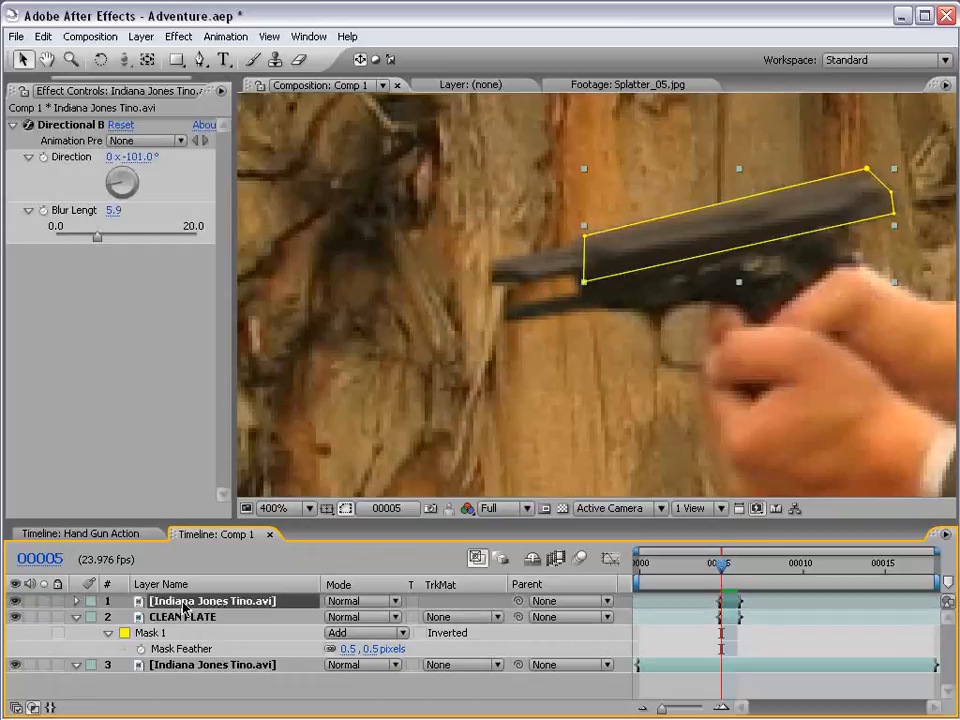
pyautogui.press('m')
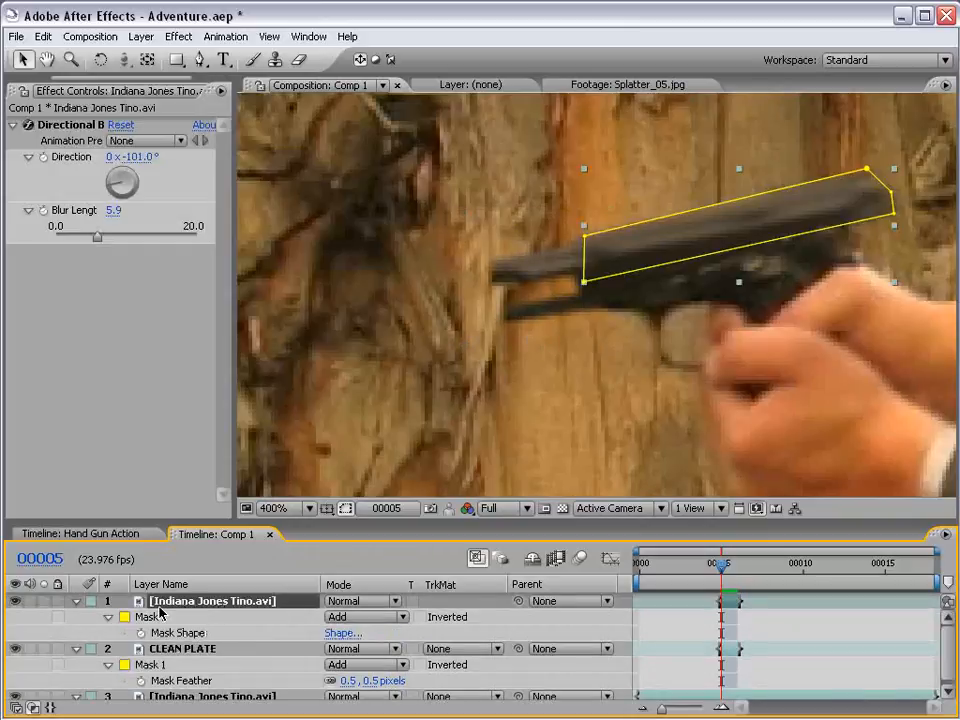
pyautogui.press('f')
pyautogui.click(372, 633)
pyautogui.write('0.5')
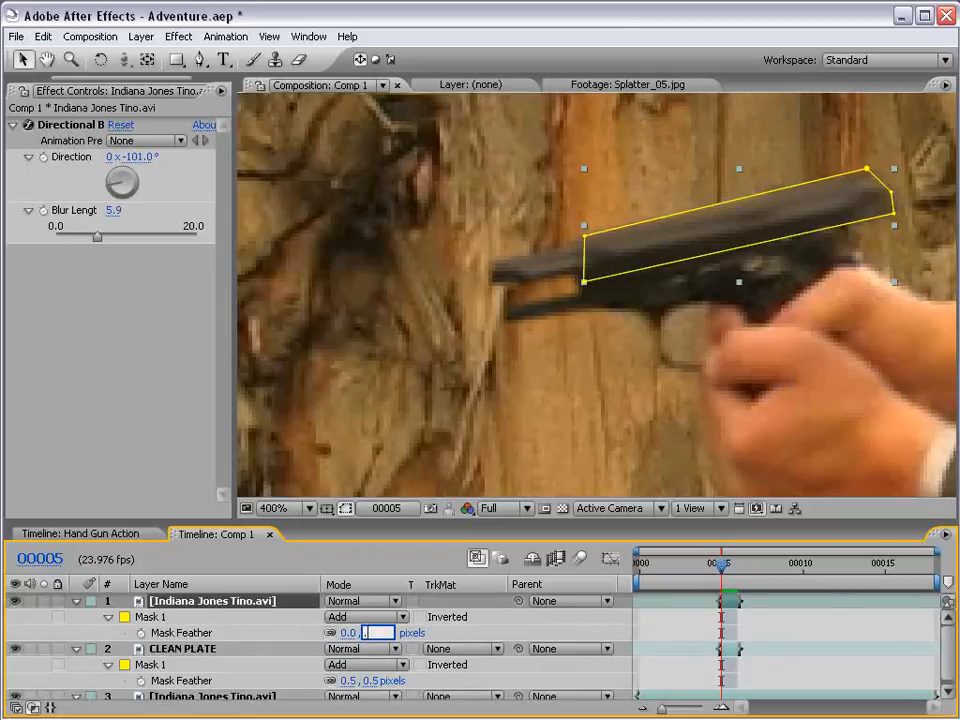
pyautogui.press('Return')
pyautogui.click(812, 634)
# - Compare frame 00005 with the frame before it at full shot, and examine the masked slide up close
pyautogui.scroll(-1, 668, 261)
pyautogui.press('space')
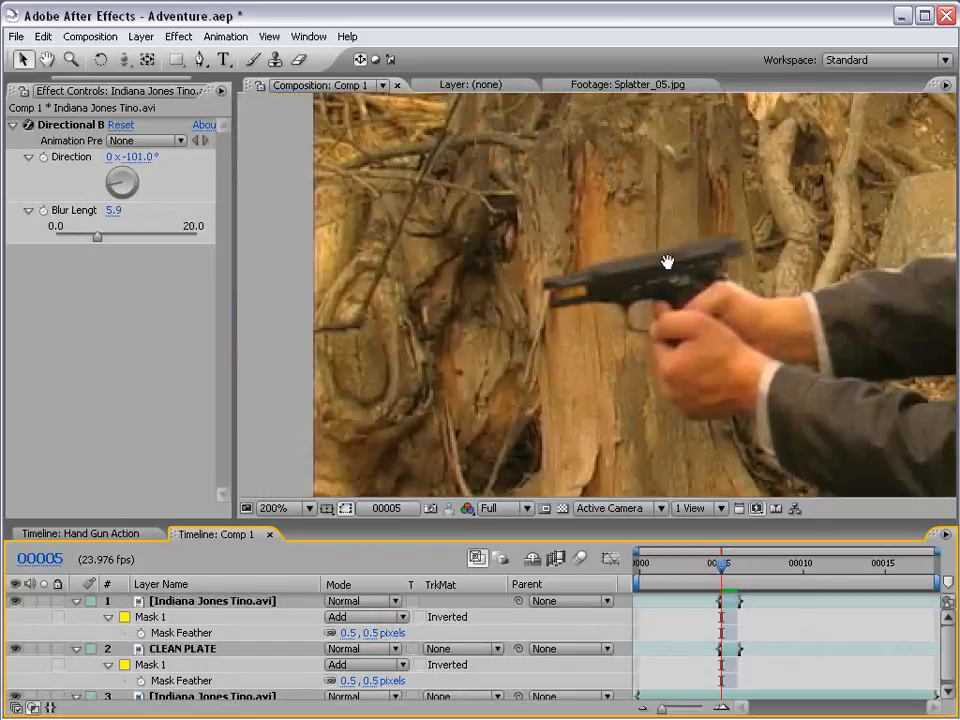
pyautogui.moveTo(788, 344); pyautogui.dragTo(617, 287)
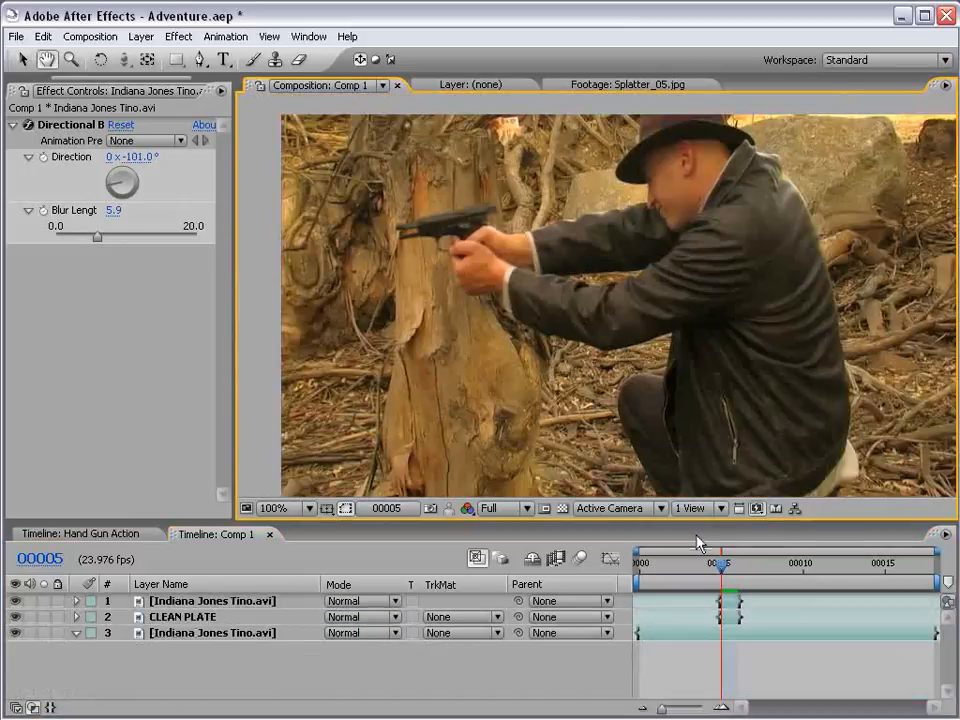
pyautogui.press('pageup')
pyautogui.press('pagedown')
pyautogui.press('pageup')
pyautogui.press('pagedown')
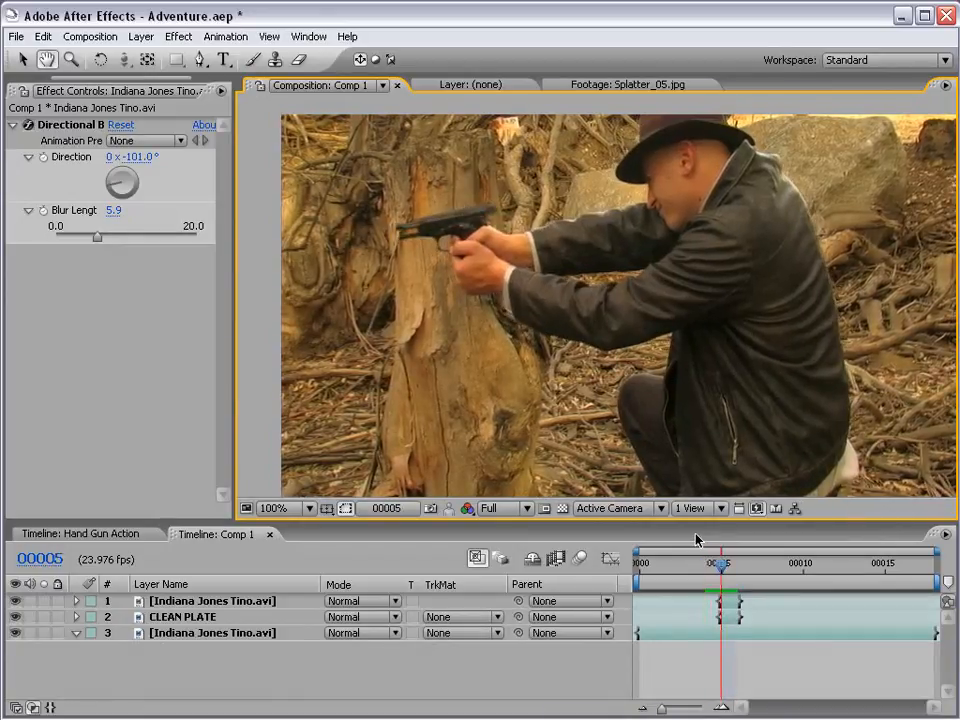
pyautogui.click(732, 602)
pyautogui.scroll(1, 440, 207)
pyautogui.press('space')
pyautogui.moveTo(478, 229); pyautogui.dragTo(733, 345)
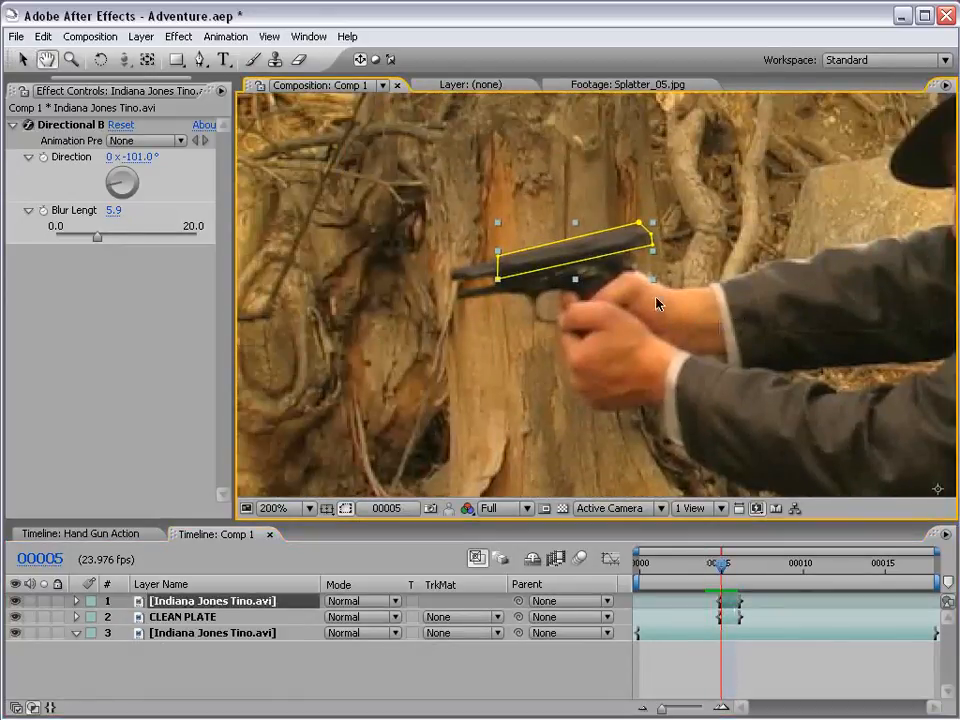
# - Step back and forth through frames 00004 to 00007 and play a preview to check the slide's recoil motion
pyautogui.click(767, 669)
pyautogui.press('pageup')
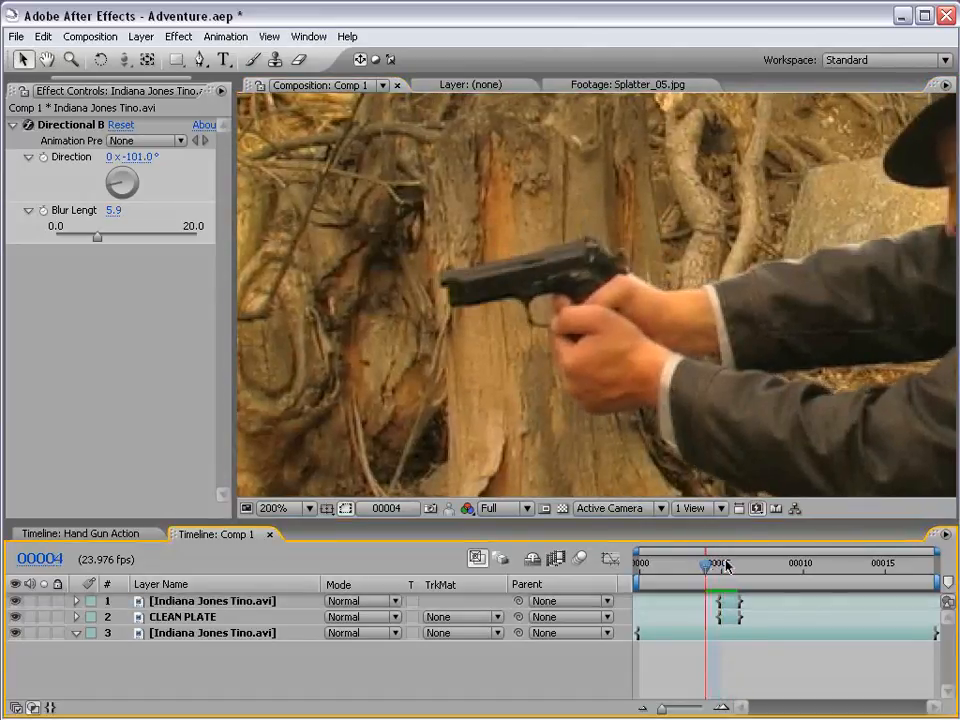
pyautogui.press('pagedown')
pyautogui.press('pagedown')
pyautogui.press('pagedown')
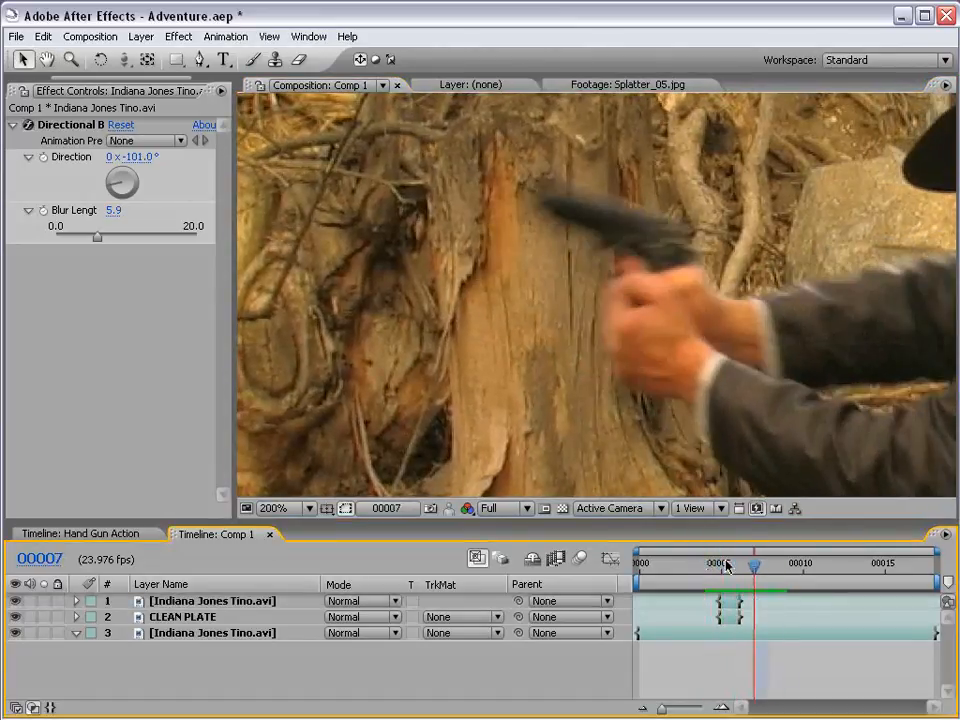
pyautogui.press('pageup')
pyautogui.press('pageup')
pyautogui.press('pageup')
pyautogui.press('pagedown')
pyautogui.press('pagedown')
pyautogui.press('pageup')
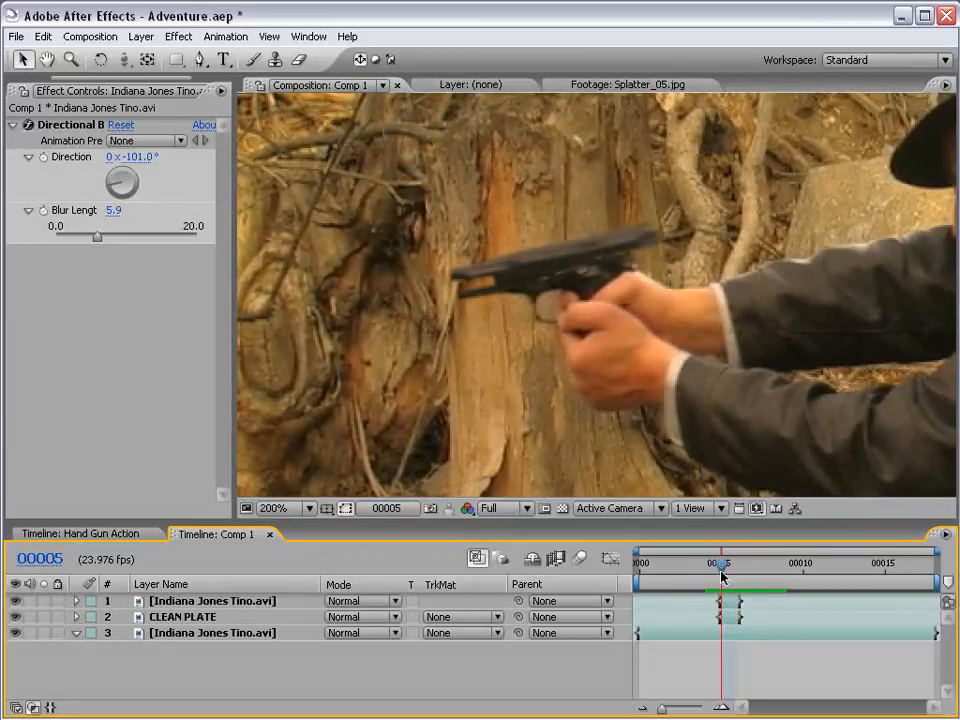
pyautogui.press('pageup')
pyautogui.press('pagedown')
pyautogui.press('pagedown')
pyautogui.press('pagedown')
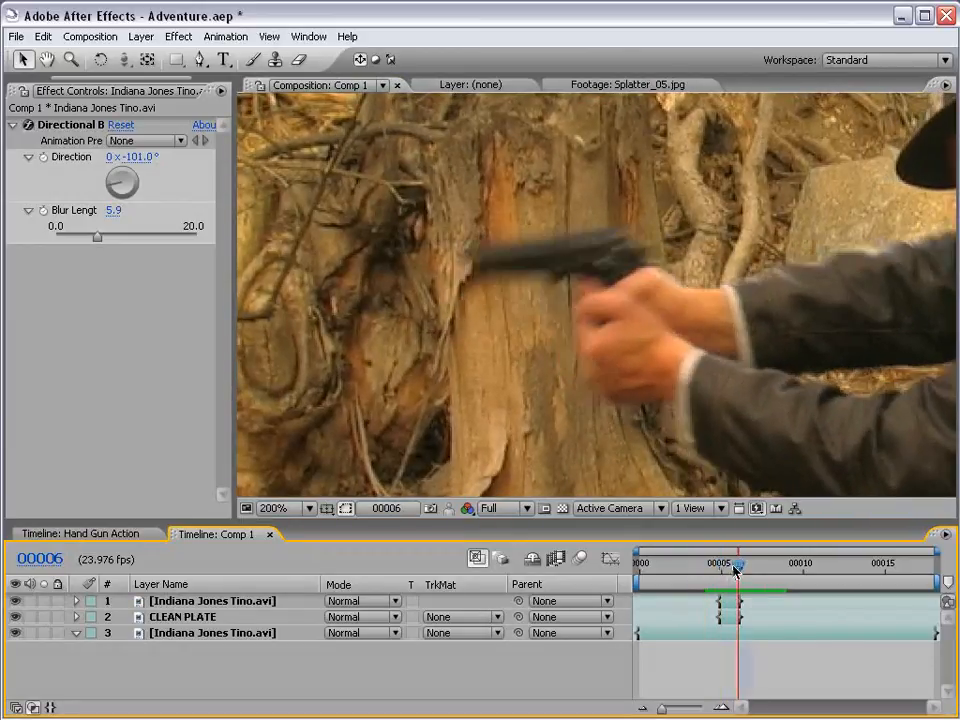
pyautogui.press('pageup')
pyautogui.press('pageup')
pyautogui.press('pagedown')
pyautogui.press('pagedown')
pyautogui.press('KP_0')
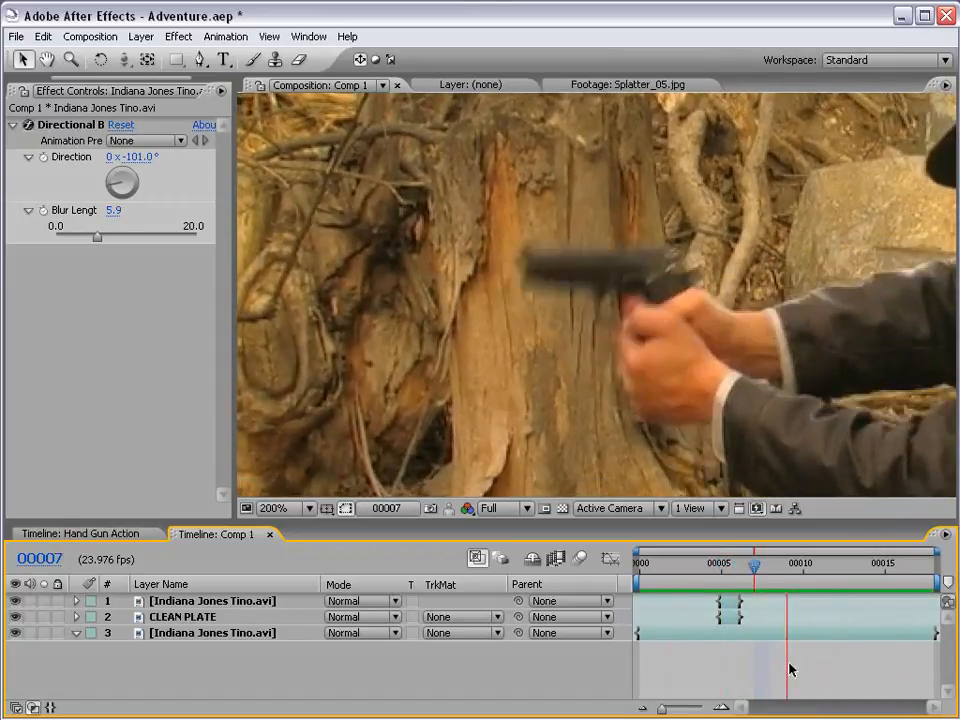
# - At frame 00005, move the two inner CLEAN PLATE mask points of the gap below the barrel closer to the muzzle
pyautogui.press('pageup')
pyautogui.press('pageup')
pyautogui.press('pageup')
pyautogui.press('pagedown')
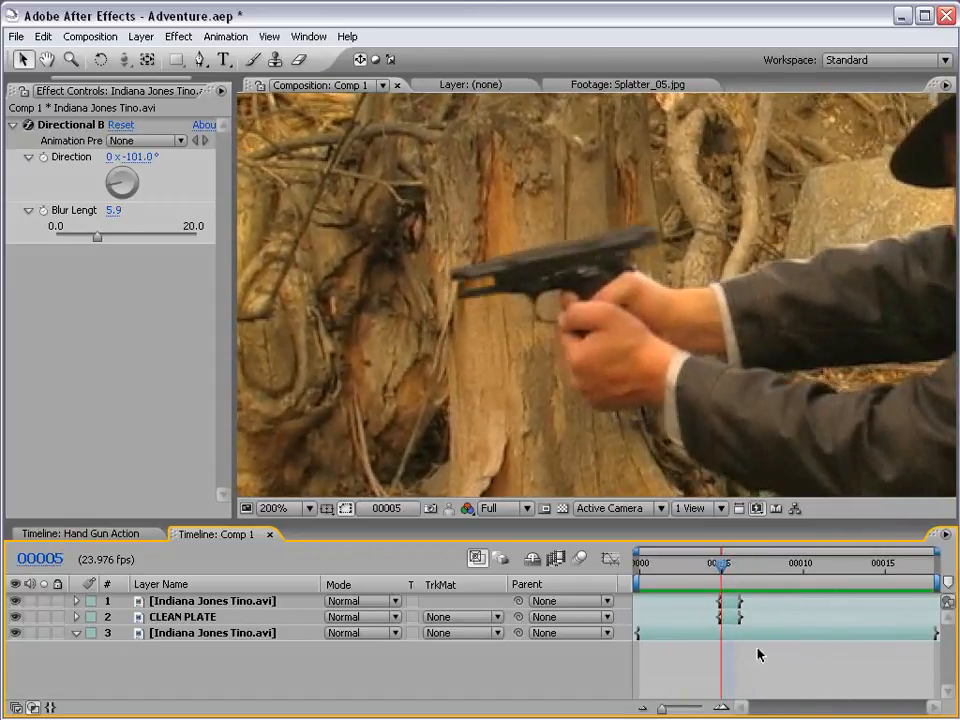
pyautogui.click(733, 617)
pyautogui.scroll(1, 557, 336)
pyautogui.moveTo(463, 302); pyautogui.dragTo(585, 328)
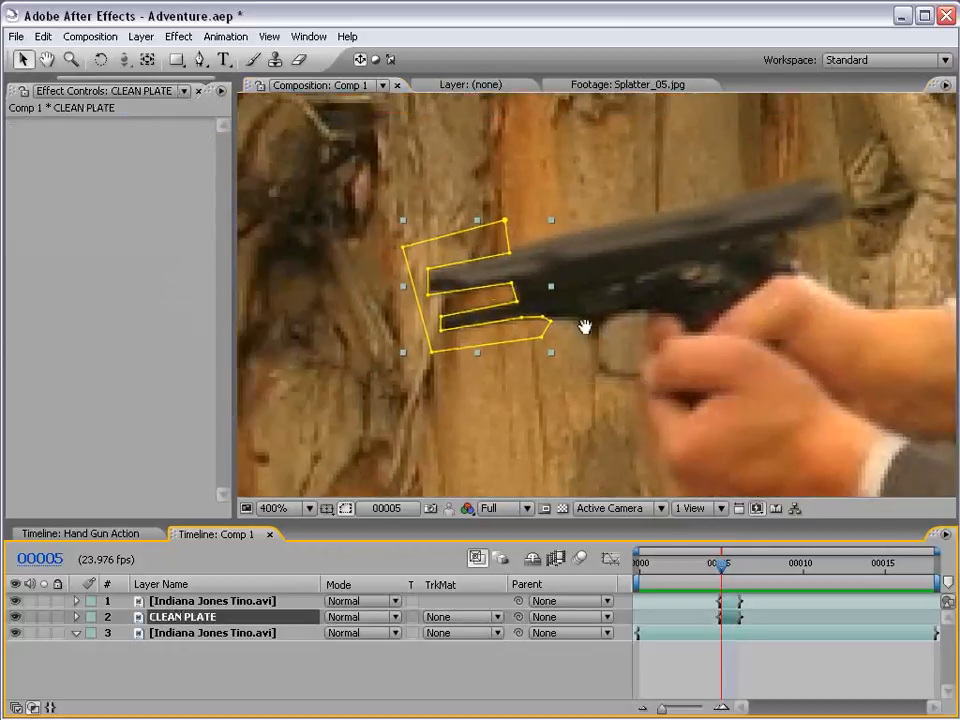
pyautogui.scroll(1, 502, 309)
pyautogui.moveTo(502, 309); pyautogui.dragTo(586, 309)
pyautogui.moveTo(513, 272); pyautogui.dragTo(492, 274)
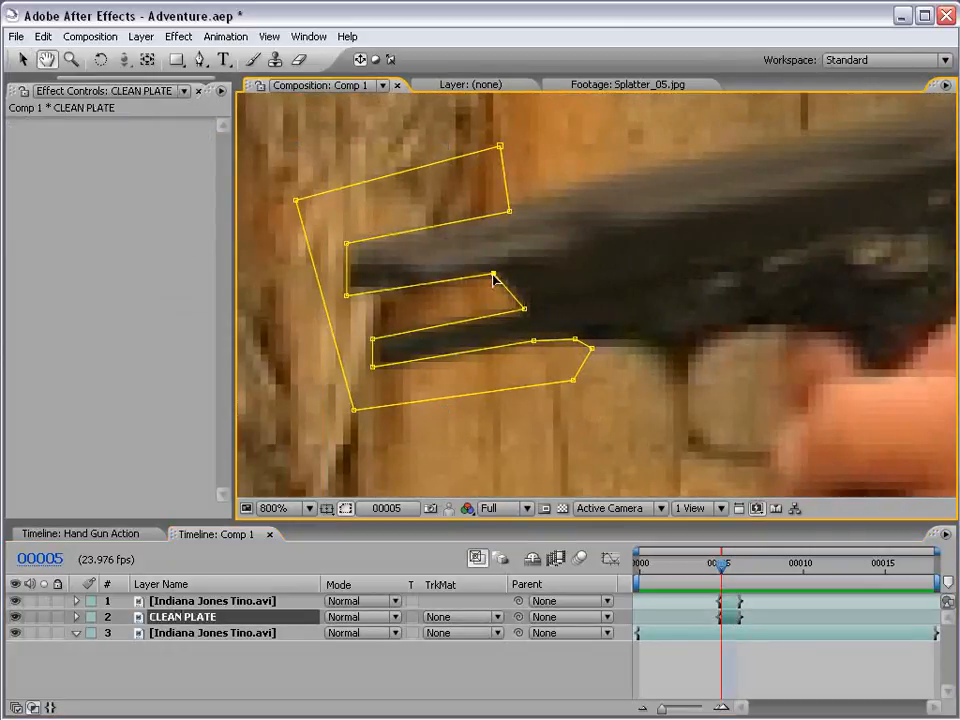
pyautogui.moveTo(524, 312); pyautogui.dragTo(497, 311)
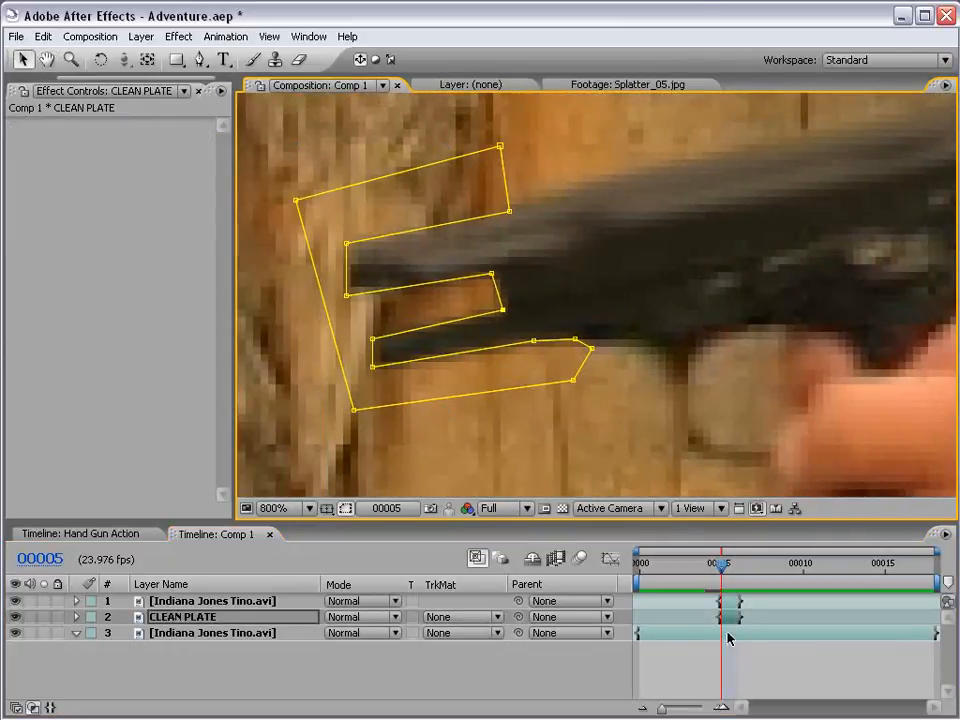
pyautogui.click(587, 350)
pyautogui.scroll(-3, 716, 349)
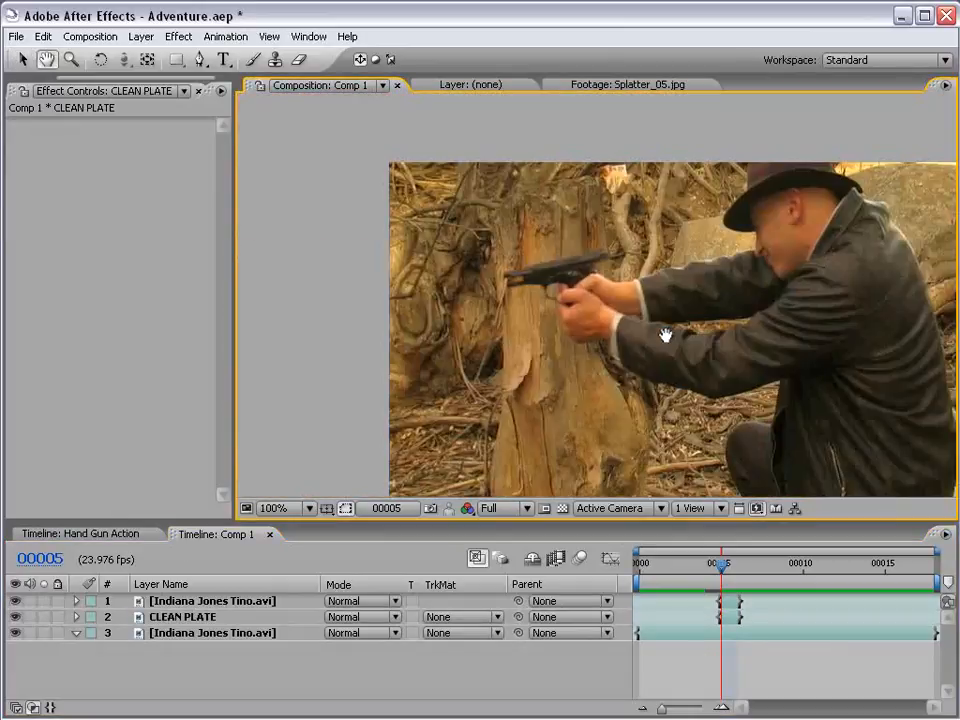
# - Add 9mm_01.mov to Comp 1 as the top layer and start it at frame 00005
pyautogui.press('v')
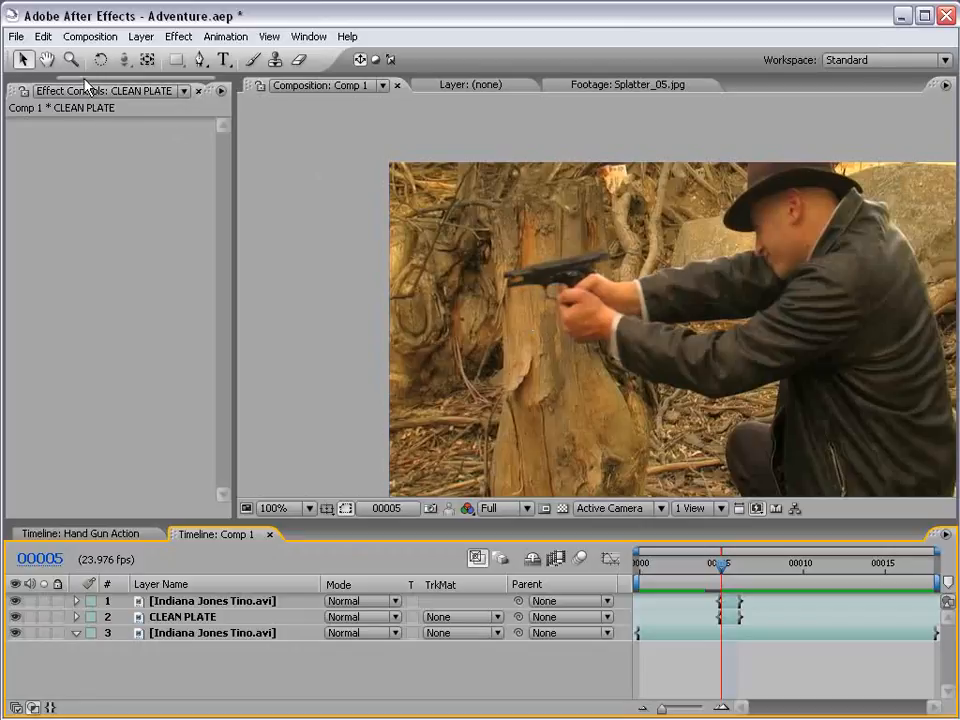
pyautogui.moveTo(83, 78); pyautogui.dragTo(34, 79)
pyautogui.click(33, 92)
pyautogui.click(29, 210)
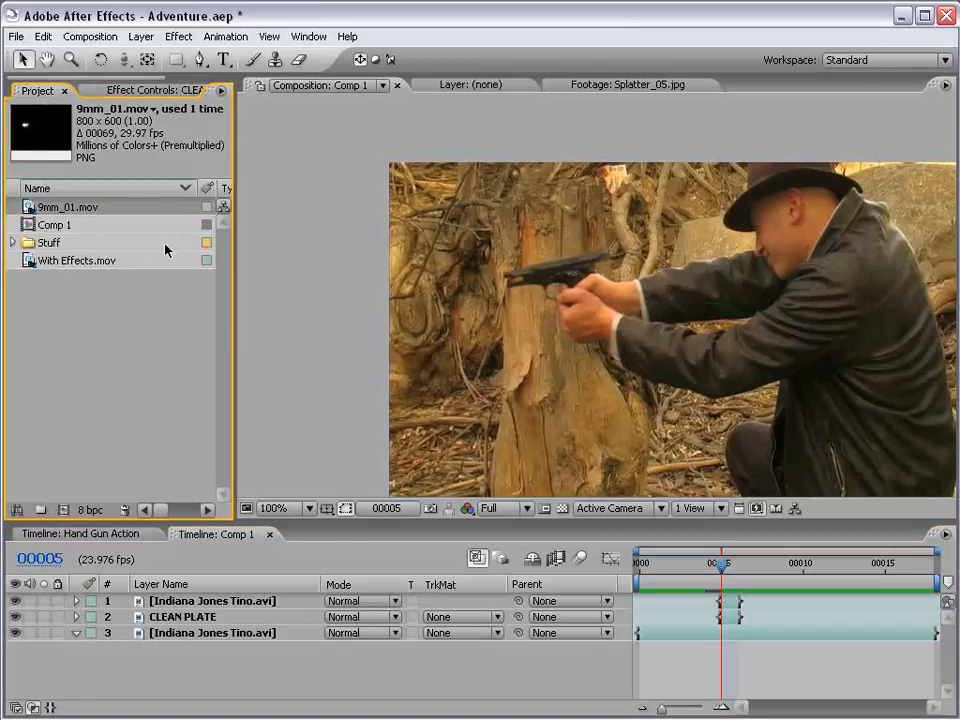
pyautogui.moveTo(157, 222); pyautogui.dragTo(540, 307)
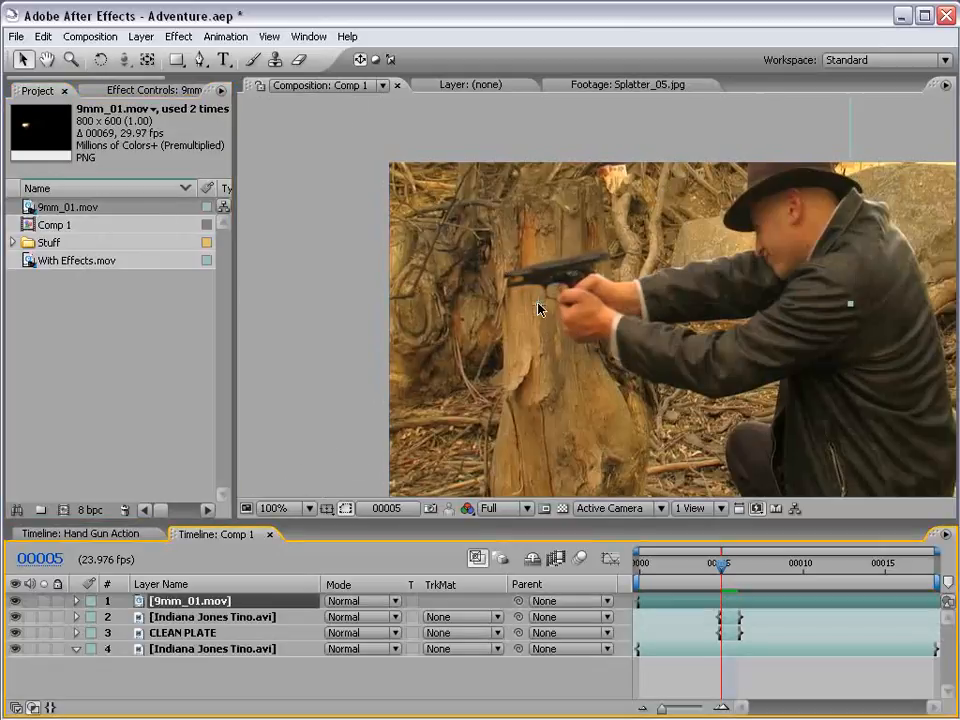
pyautogui.moveTo(602, 341); pyautogui.dragTo(506, 326)
pyautogui.press('[')
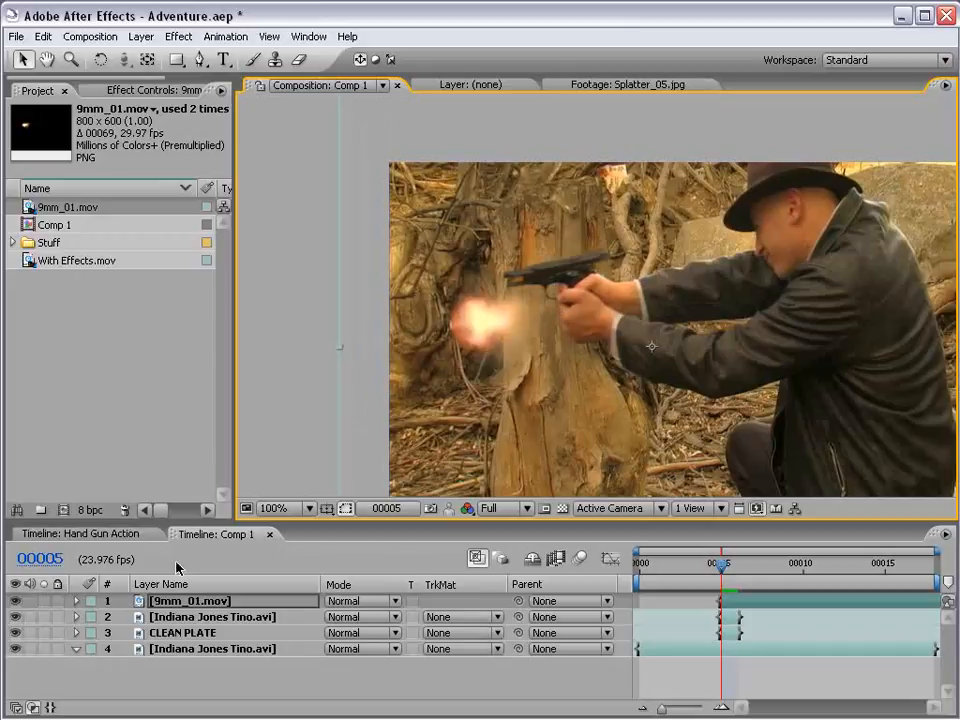
# - Flip the 9mm_01.mov layer horizontally by setting its scale to -100, 100%
pyautogui.click(77, 602)
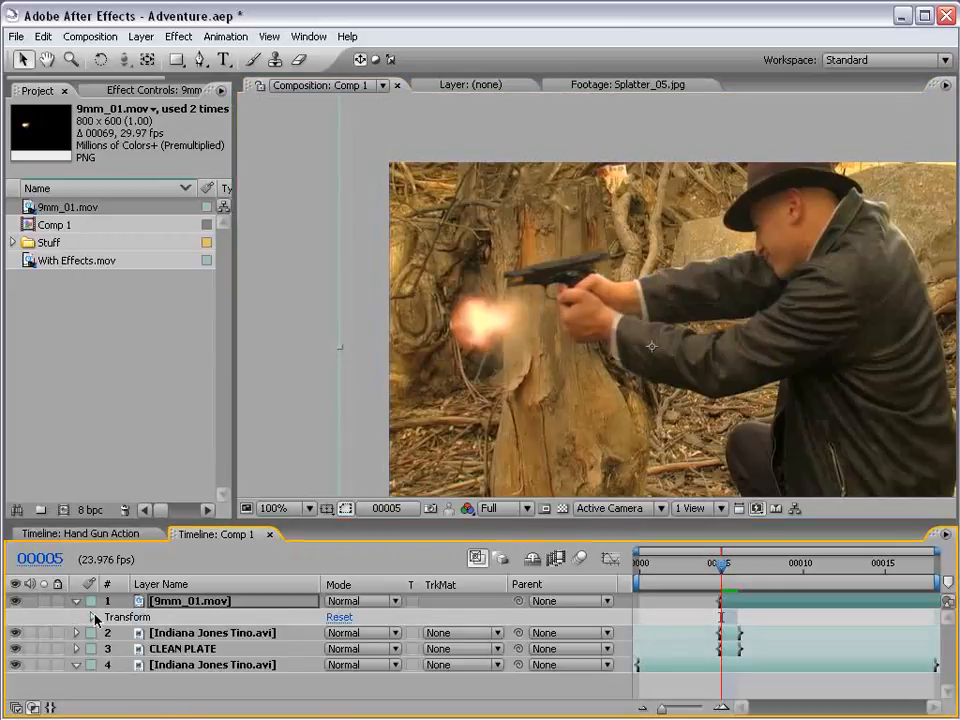
pyautogui.click(94, 617)
pyautogui.click(248, 638)
pyautogui.click(349, 659)
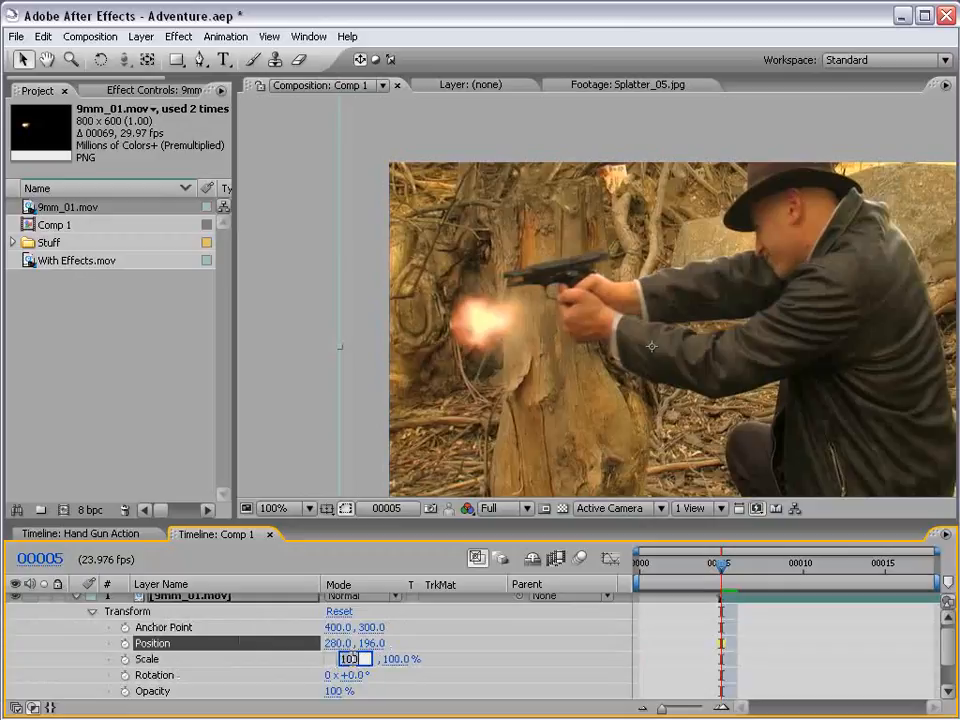
pyautogui.write('-100')
pyautogui.press('Return')
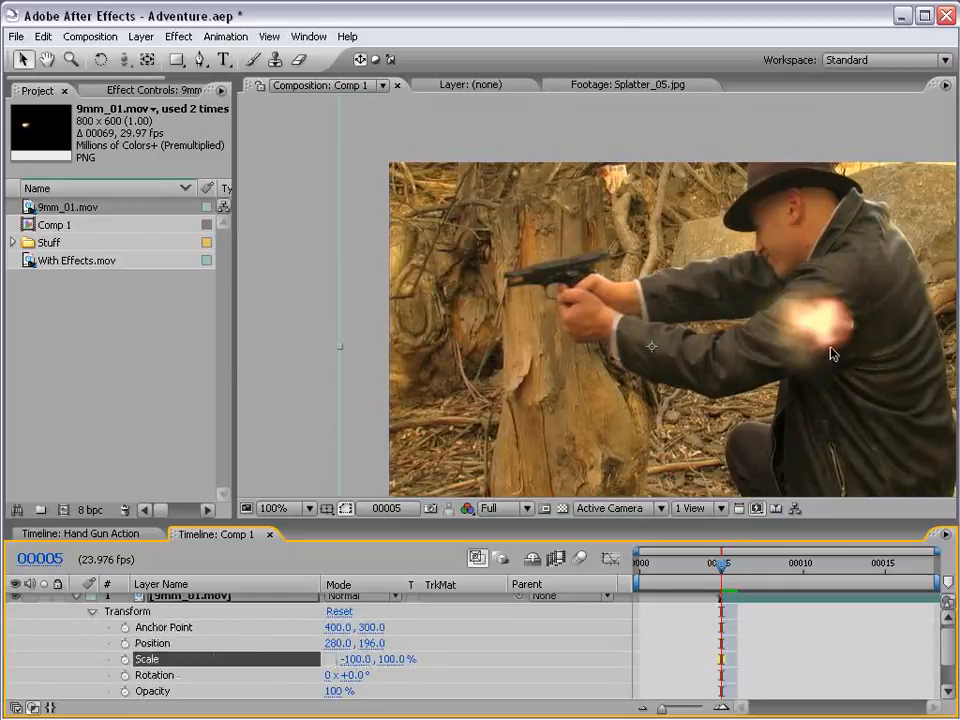
# - Move the muzzle flash to the tip of the gun and rotate it to line up with the barrel
pyautogui.moveTo(831, 352); pyautogui.dragTo(503, 303)
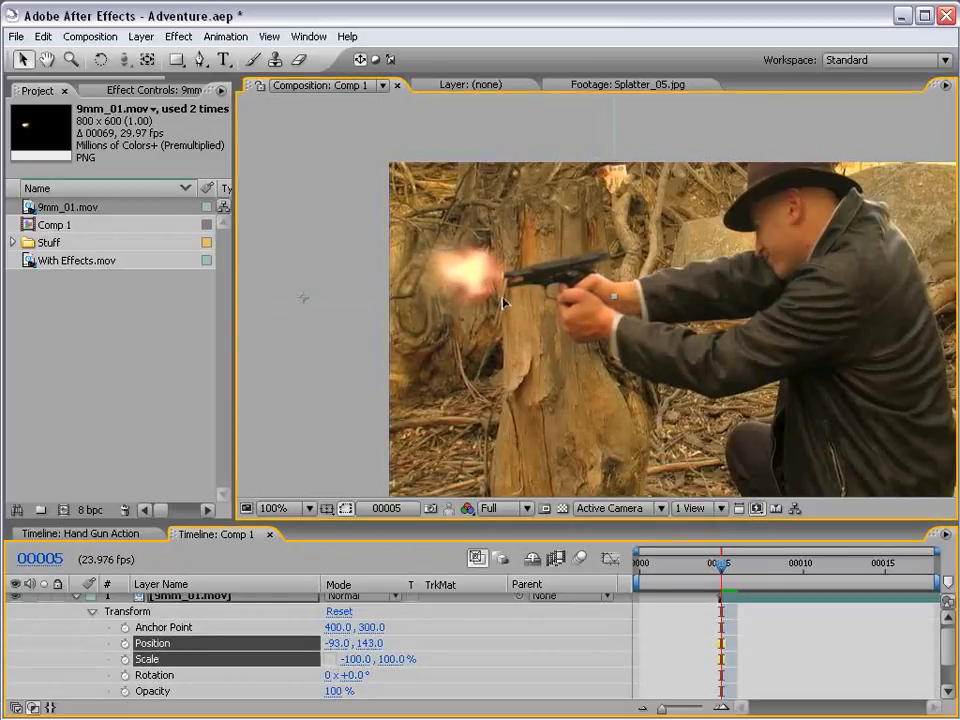
pyautogui.press('w')
pyautogui.moveTo(407, 360); pyautogui.dragTo(455, 350)
pyautogui.press('v')
pyautogui.moveTo(479, 268); pyautogui.dragTo(487, 320)
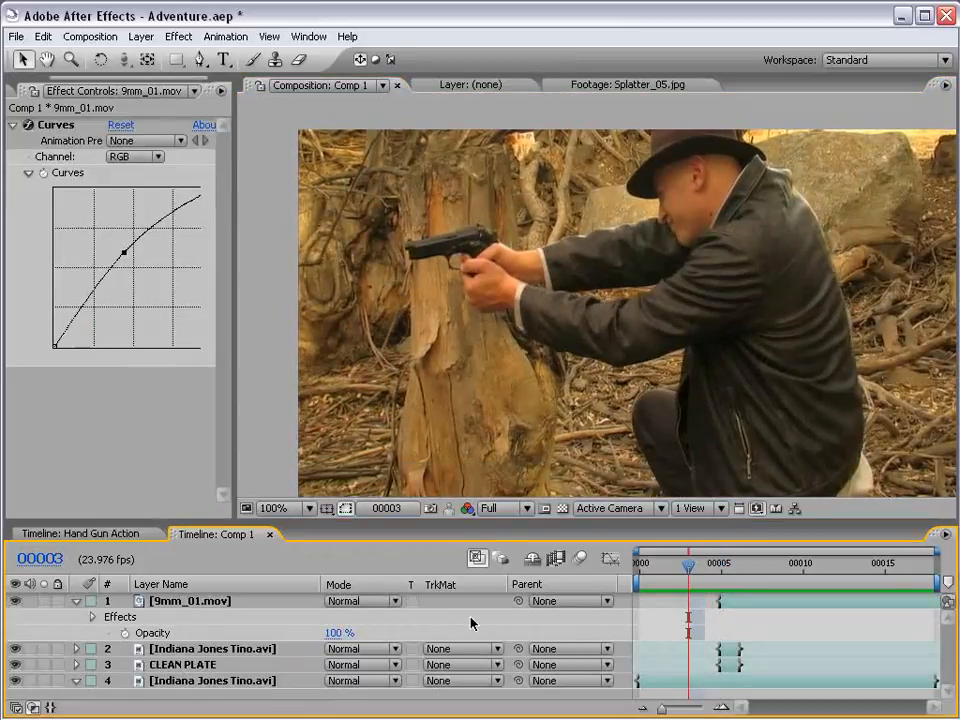
# - Step through the frames around the shot to check the muzzle flash in Comp 1
pyautogui.press('pagedown')
pyautogui.press('pagedown')
pyautogui.press('pagedown')
pyautogui.press('pagedown')
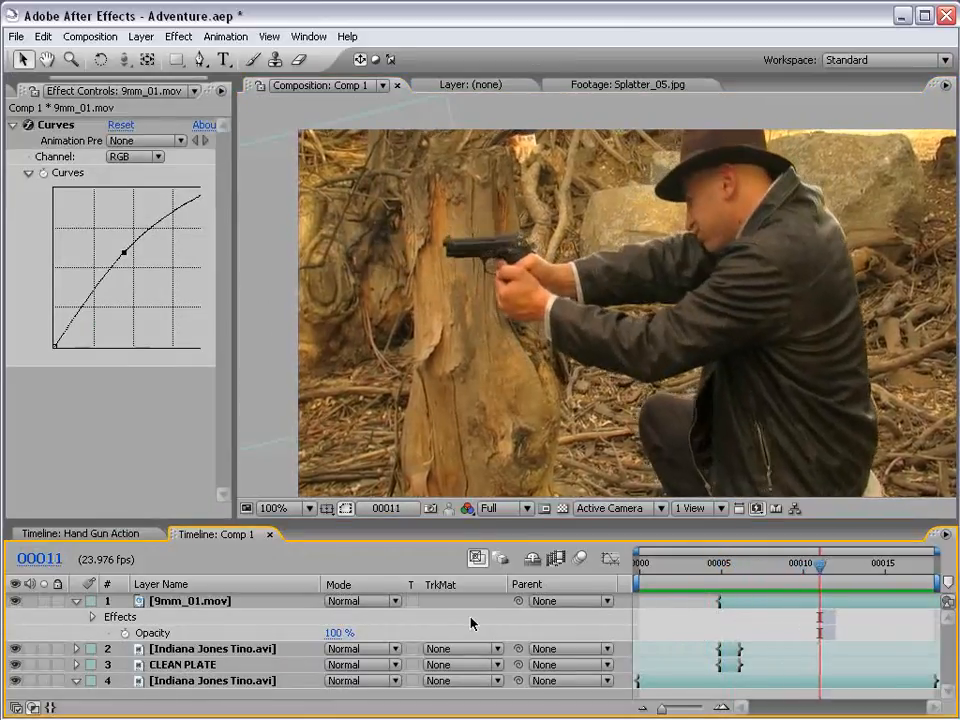
pyautogui.press('pageup')
pyautogui.press('pageup')
pyautogui.press('pageup')
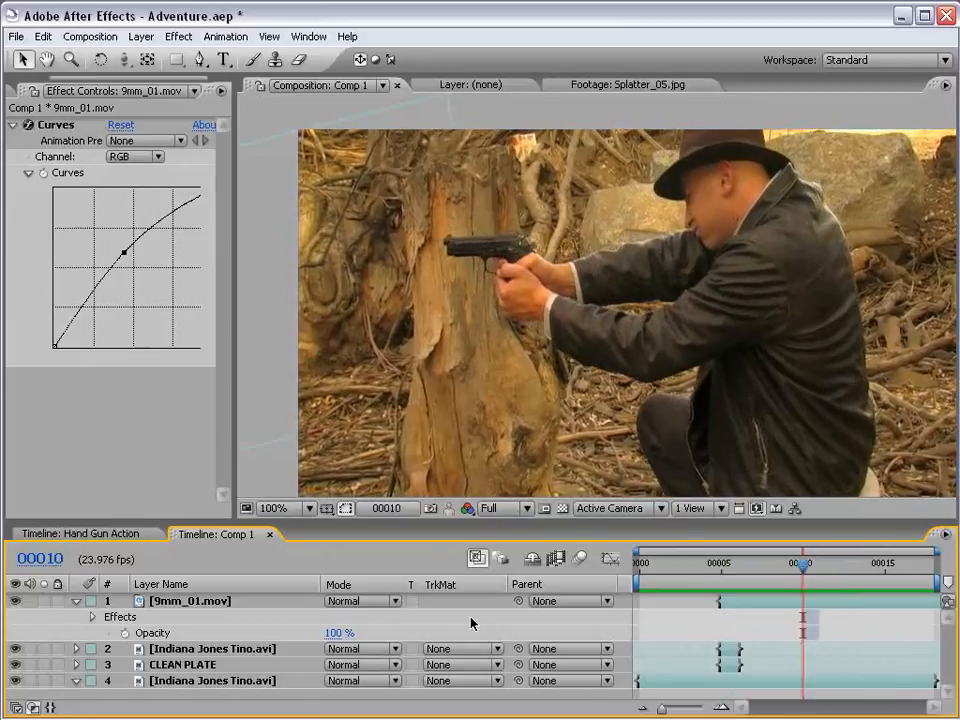
# - Open the Hand Gun Action composition, select Adjustment Layer 2, preview the graded shot and go to frame 00002
pyautogui.click(118, 535)
pyautogui.click(195, 604)
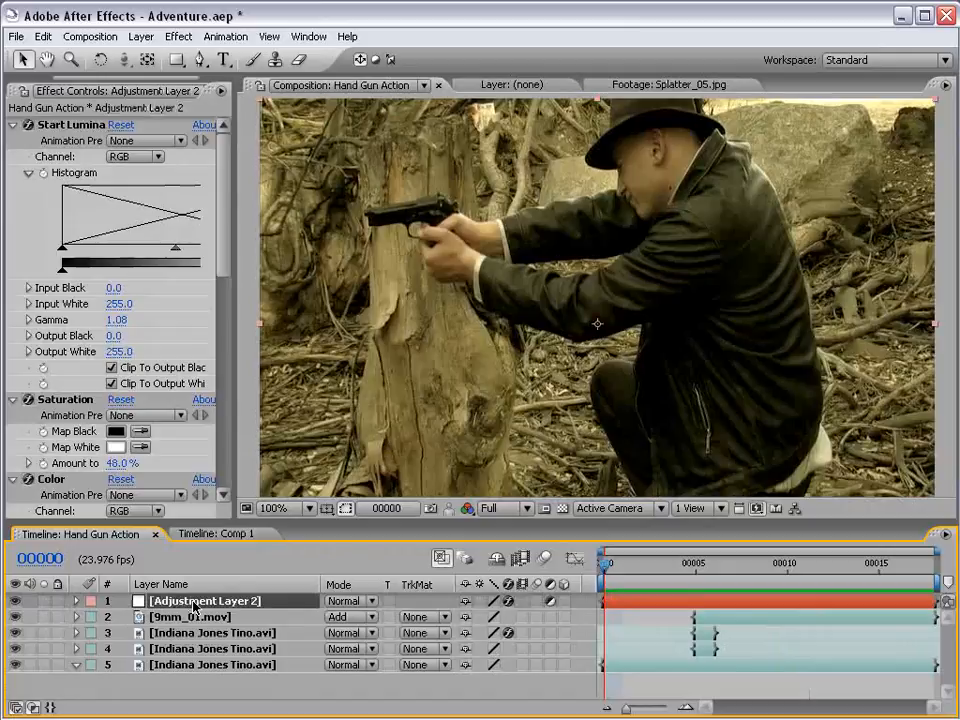
pyautogui.press('KP_0')
pyautogui.press('KP_0')
pyautogui.moveTo(692, 566); pyautogui.dragTo(640, 568)
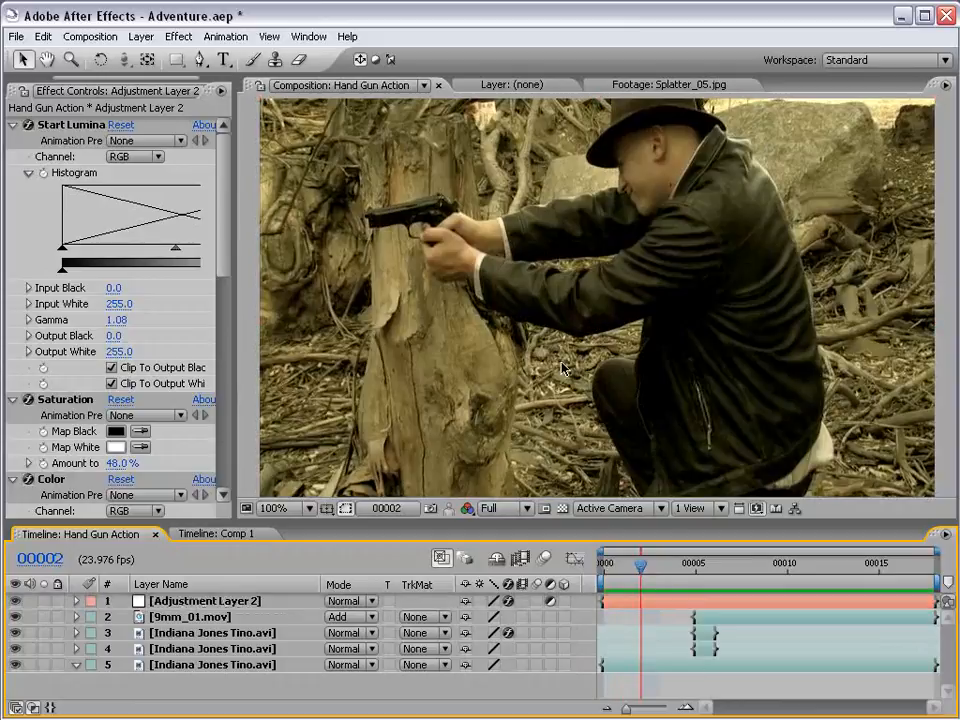